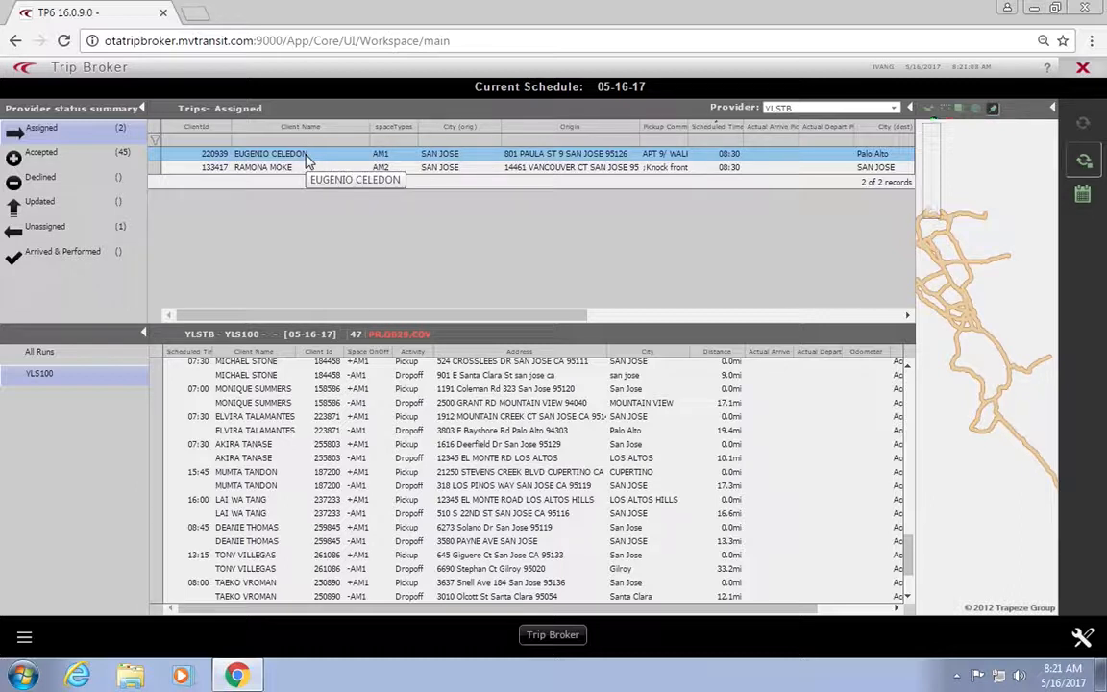
Step: Open Booking Detail for the first assigned trip and reposition the window to see destination fields
right_click(307, 161)
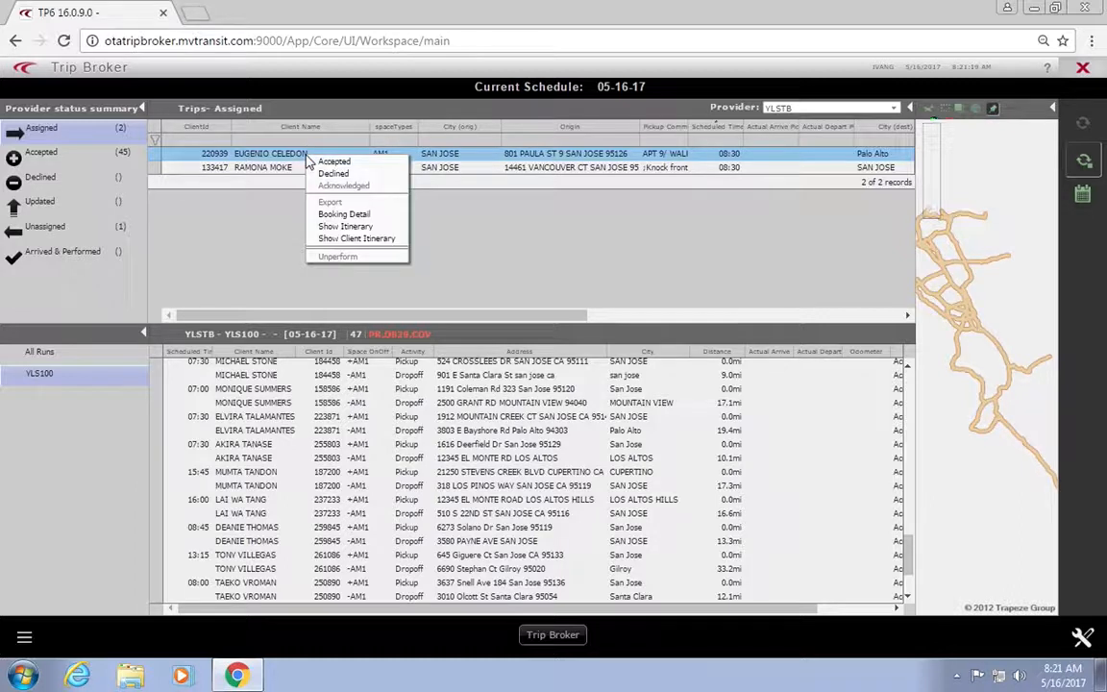
click(346, 214)
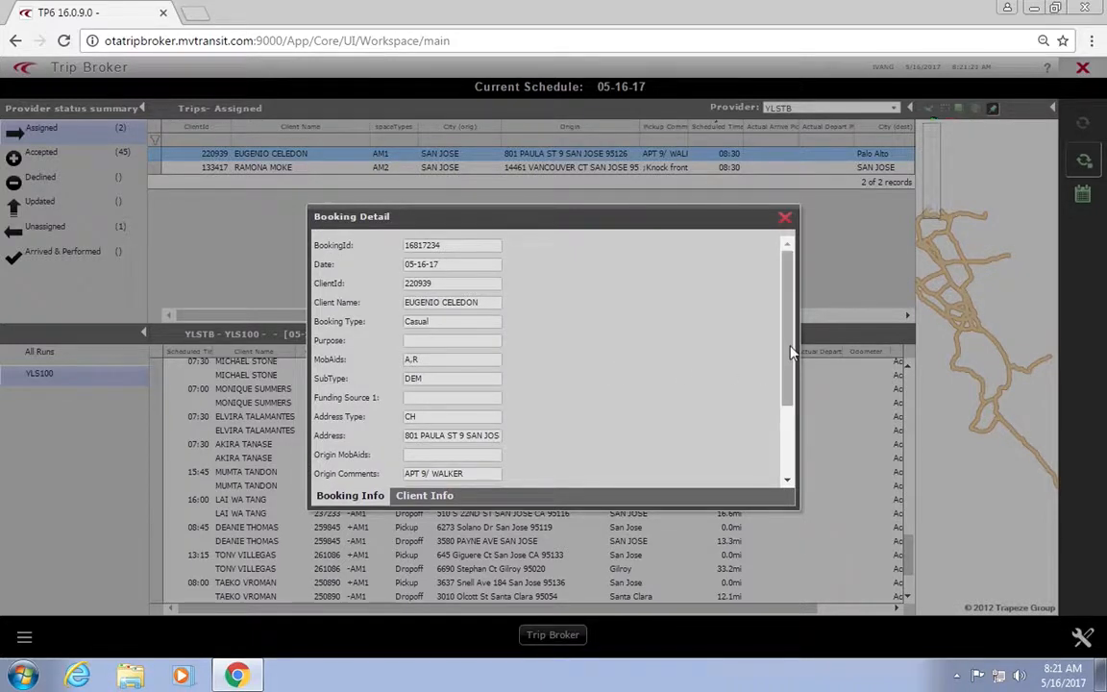
drag(791, 388, 785, 451)
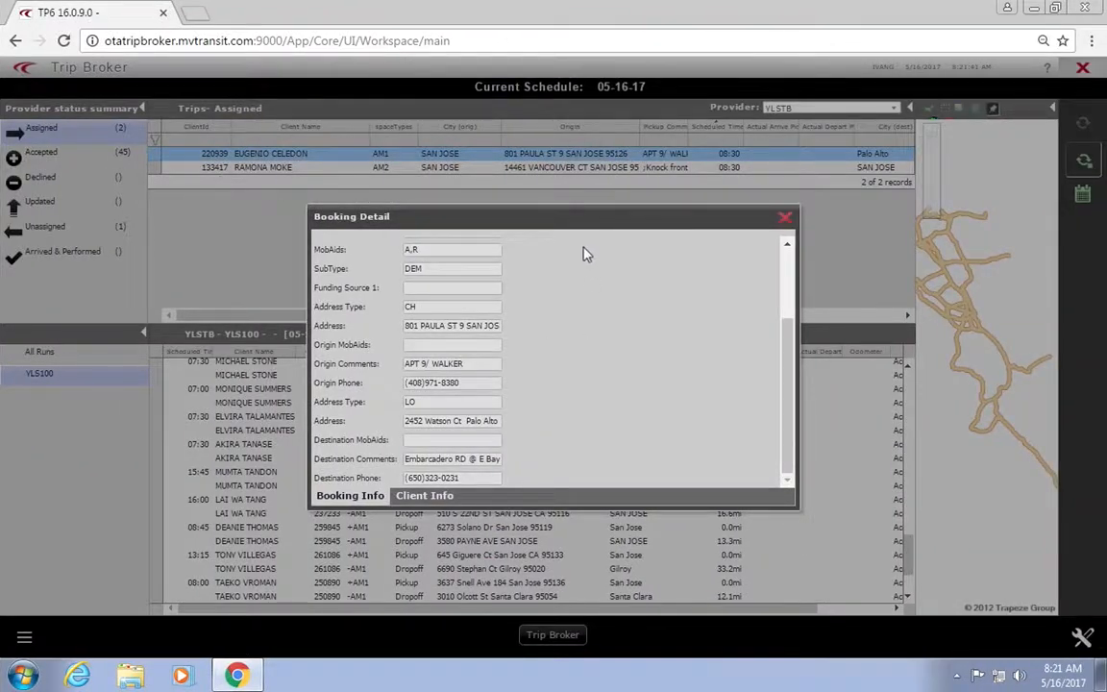
drag(583, 223, 533, 211)
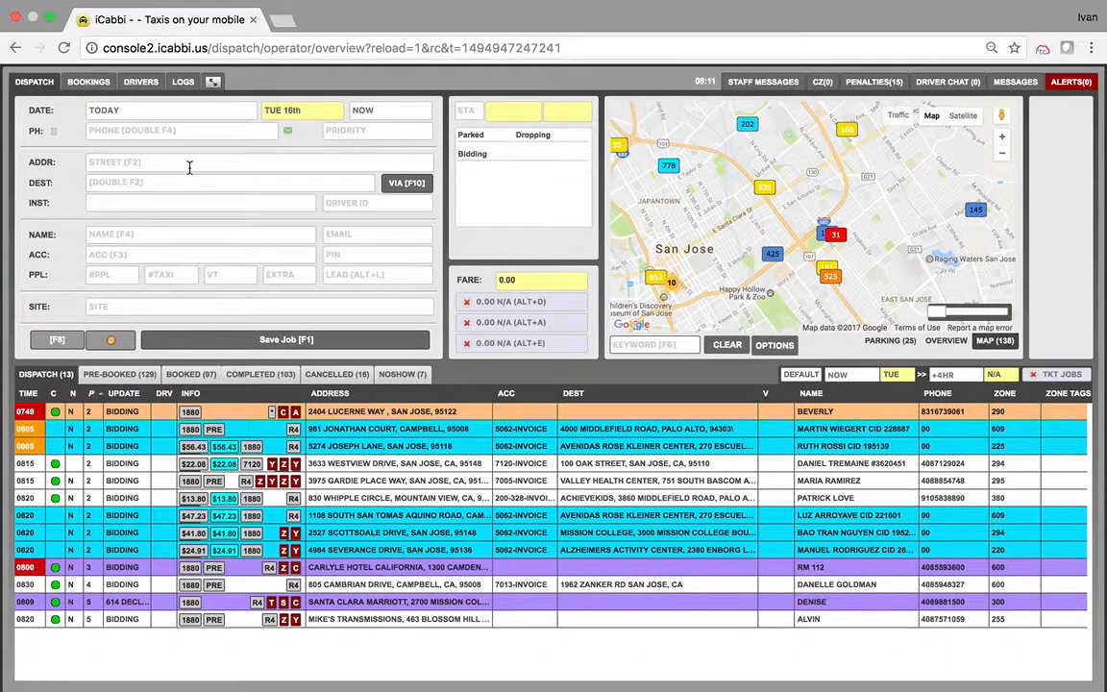
click(189, 164)
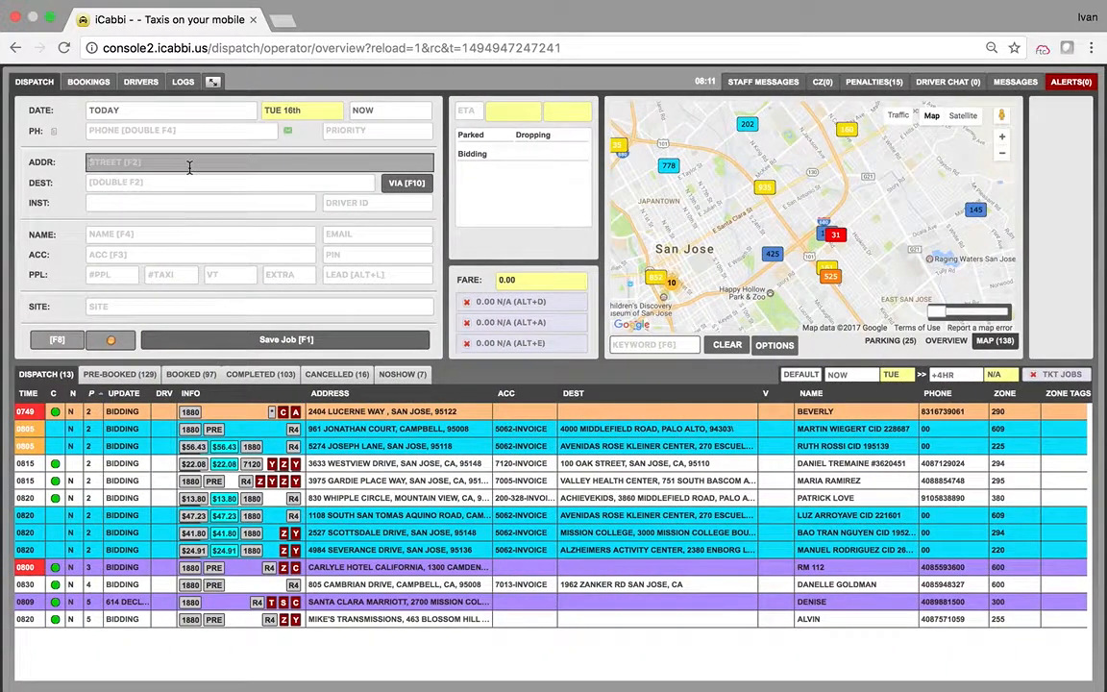
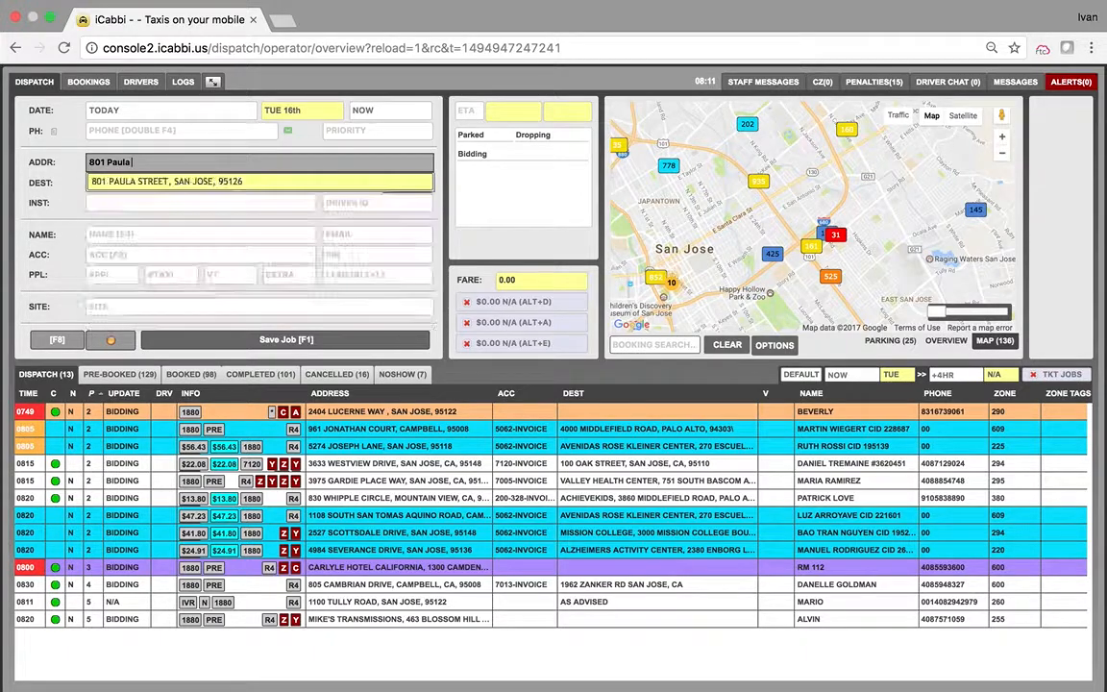
click(216, 186)
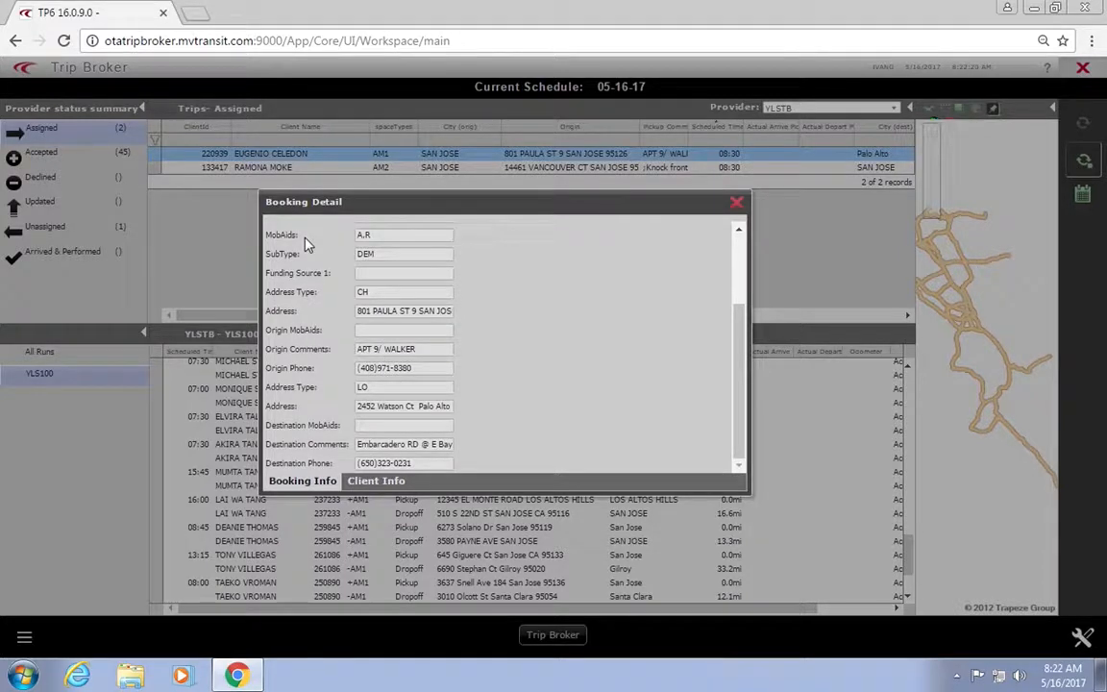
Step: Scroll through the Booking Detail dialog to read the destination address
scroll(364, 273, up, 2)
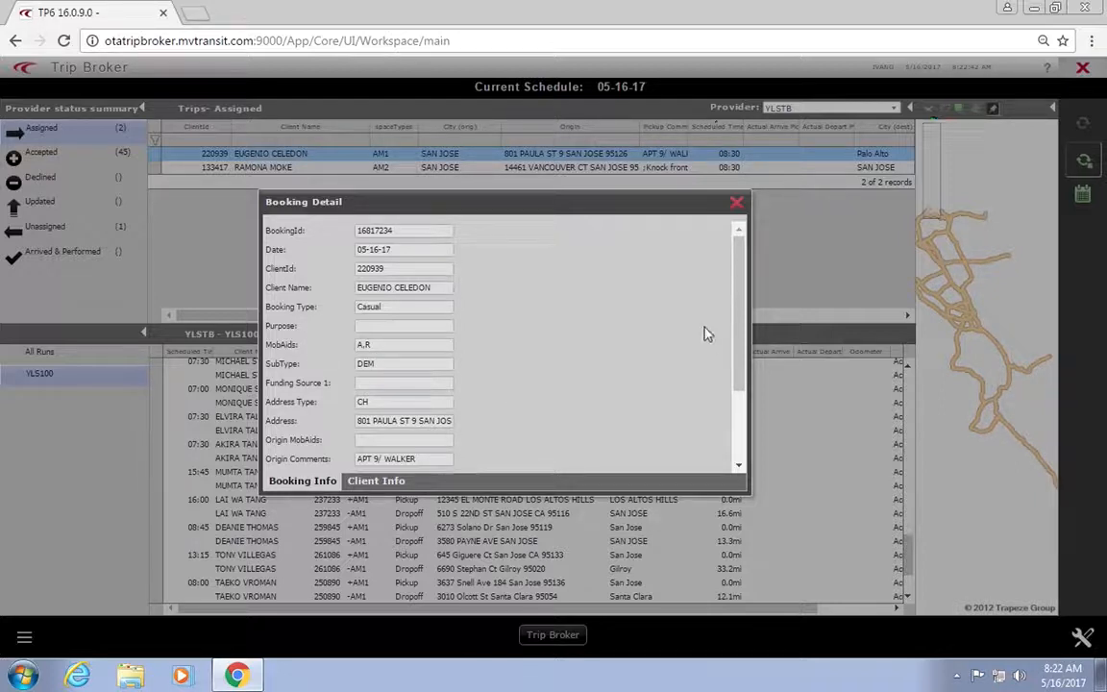
scroll(659, 334, down, 3)
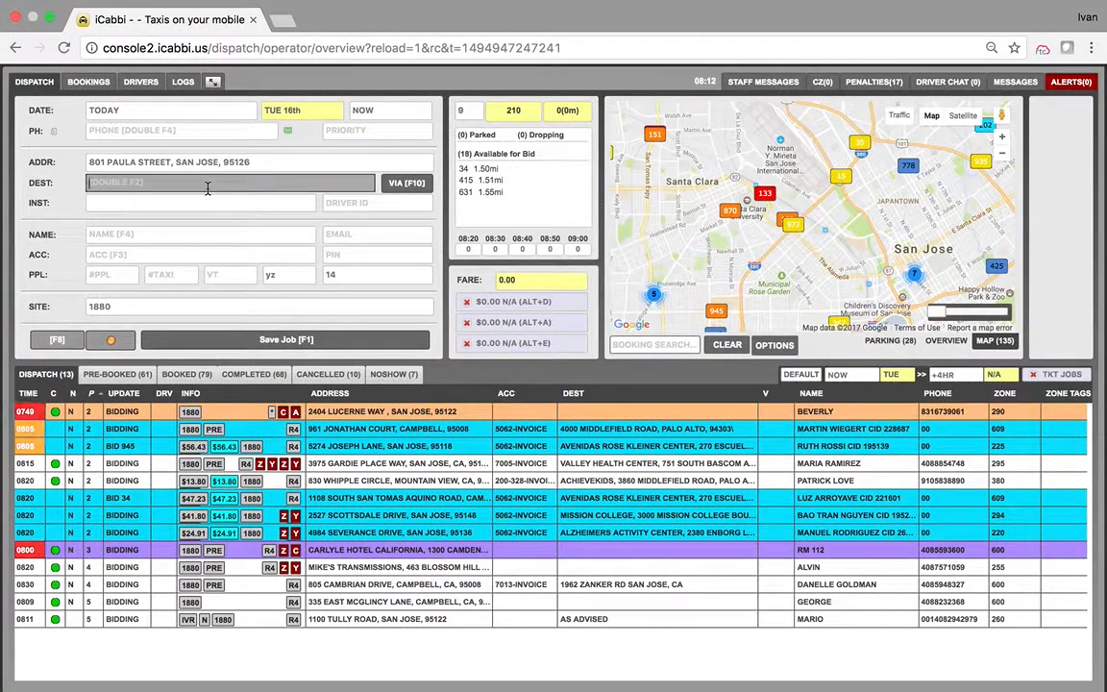
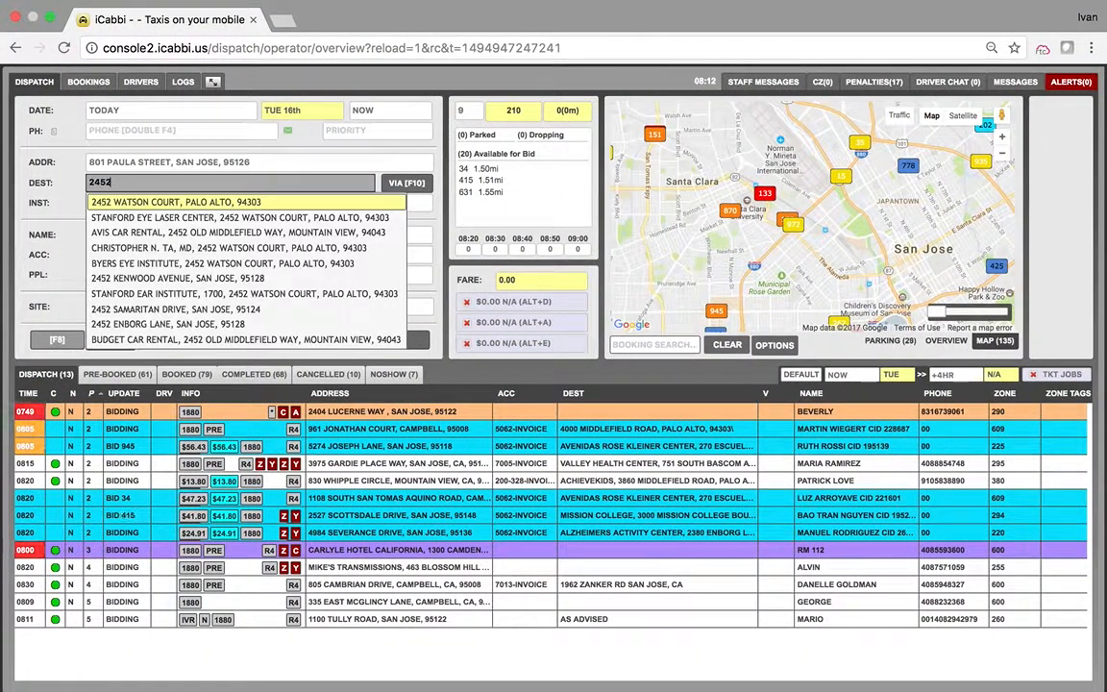
key(Return)
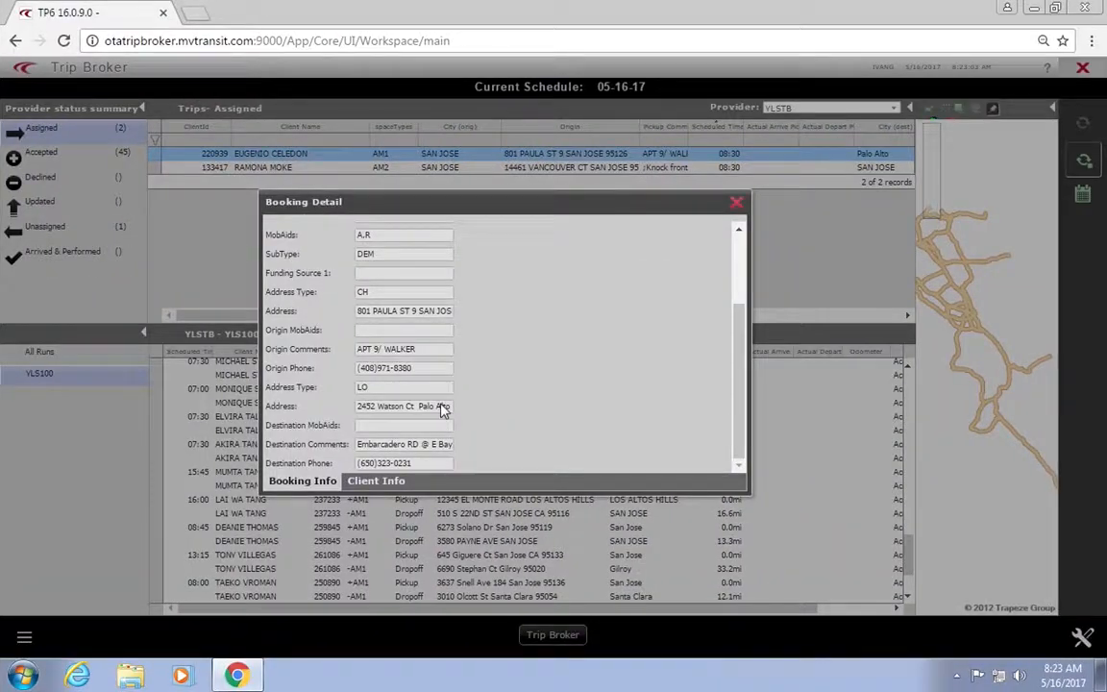
click(744, 384)
drag(745, 384, 741, 217)
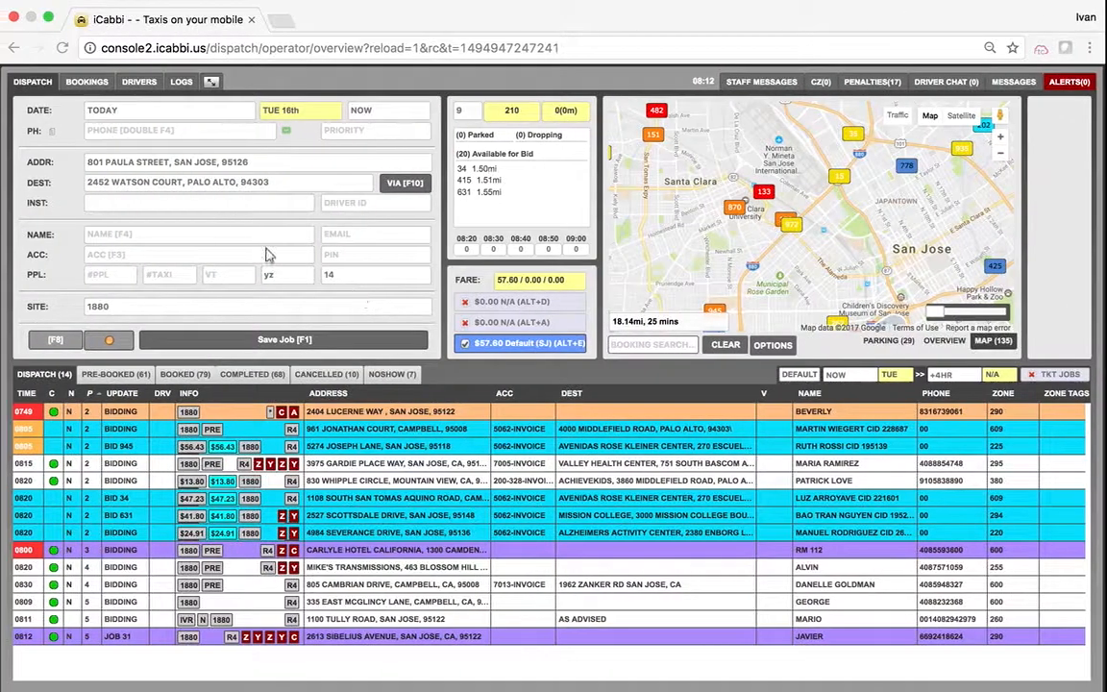
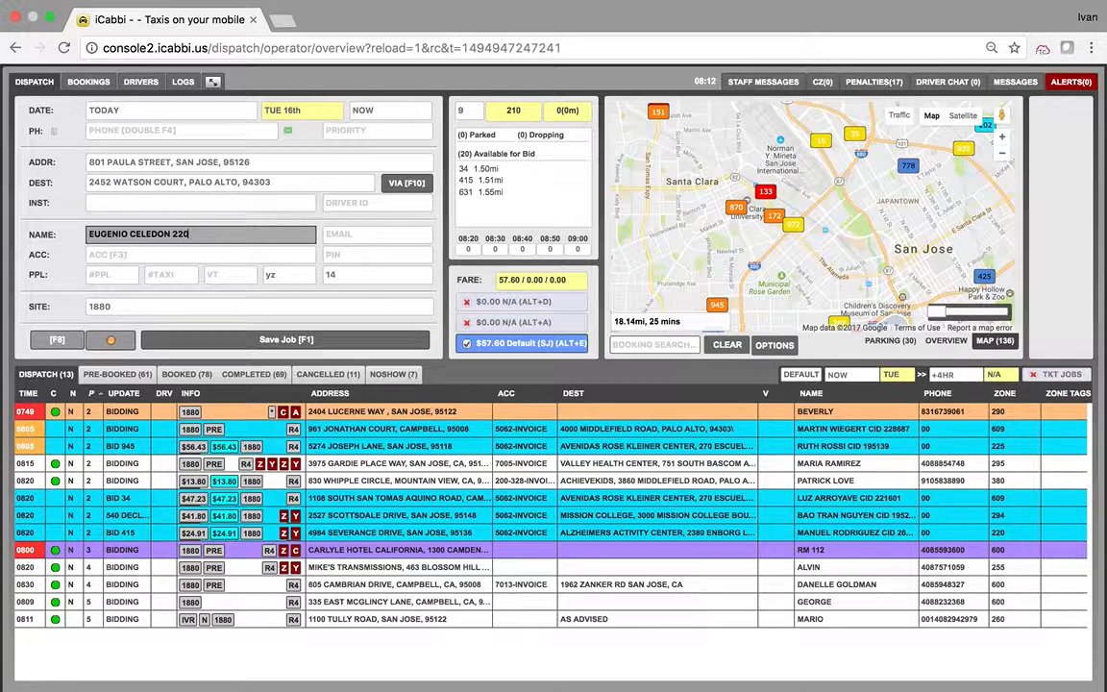
Step: Enter the client's name and ID, then choose the MV Transportation account
click(215, 251)
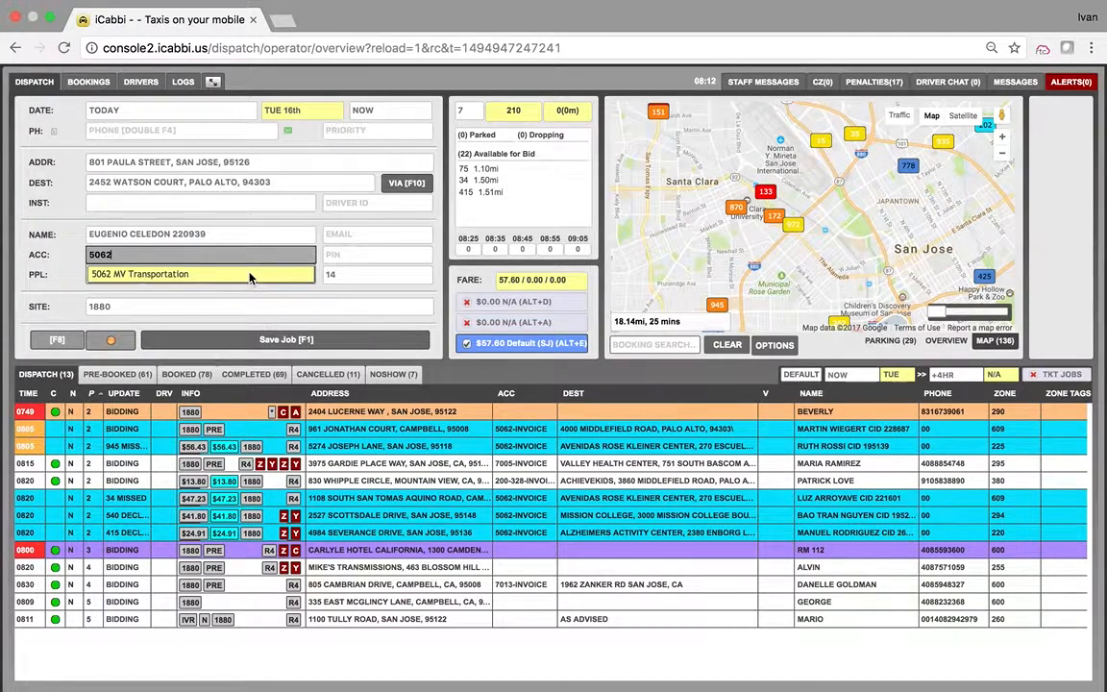
click(249, 275)
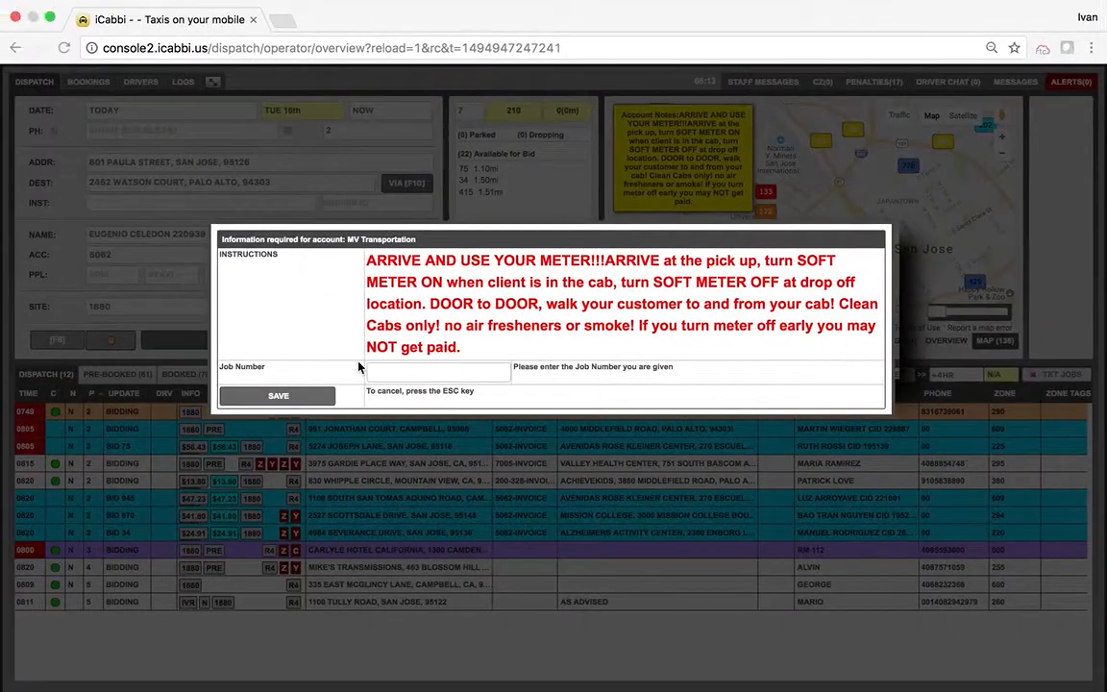
Step: Enter the Trip Broker booking ID as the job number and save the account prompt
click(370, 371)
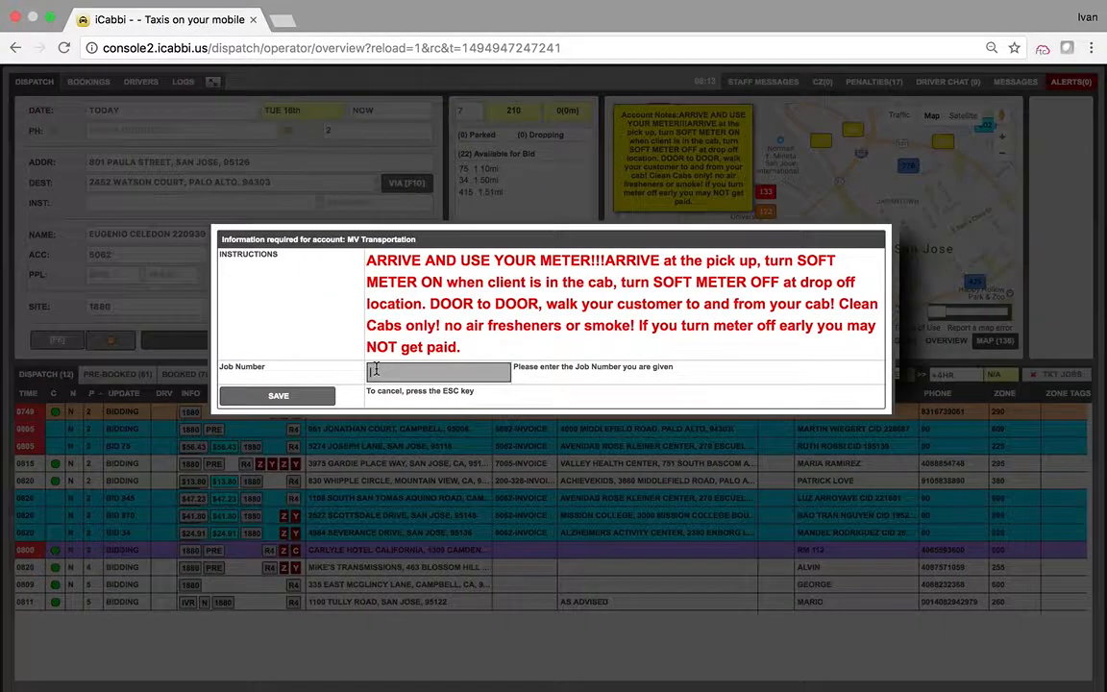
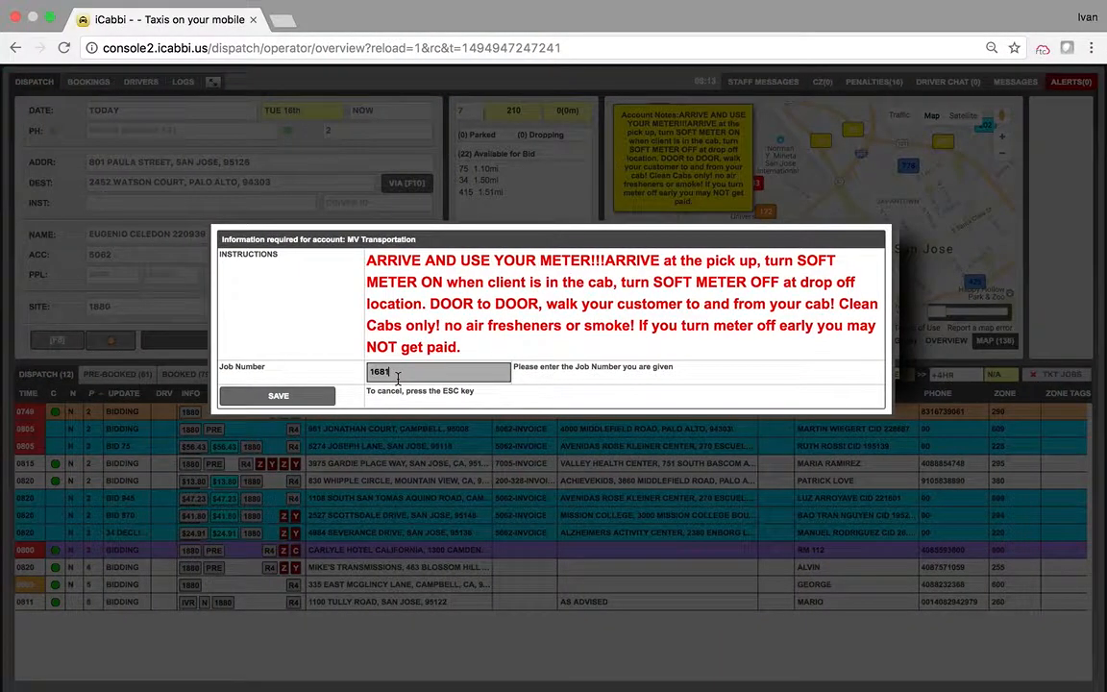
click(293, 395)
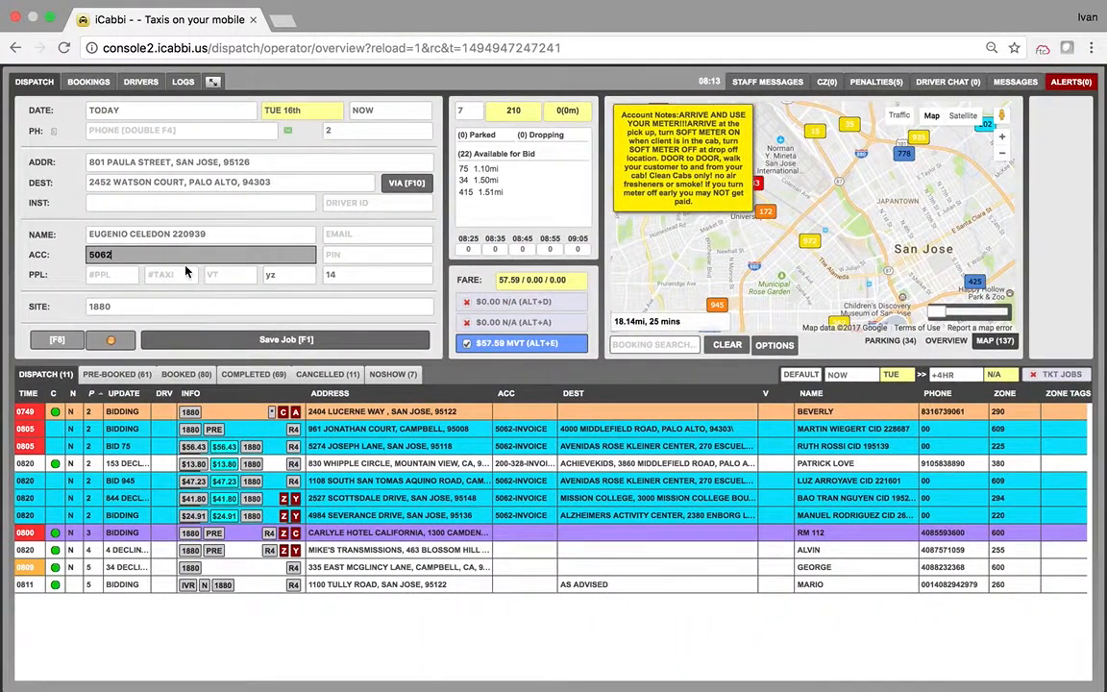
Step: Write the pickup instructions 'Pickup at Apt 9, door to door'
click(177, 206)
text(Pl)
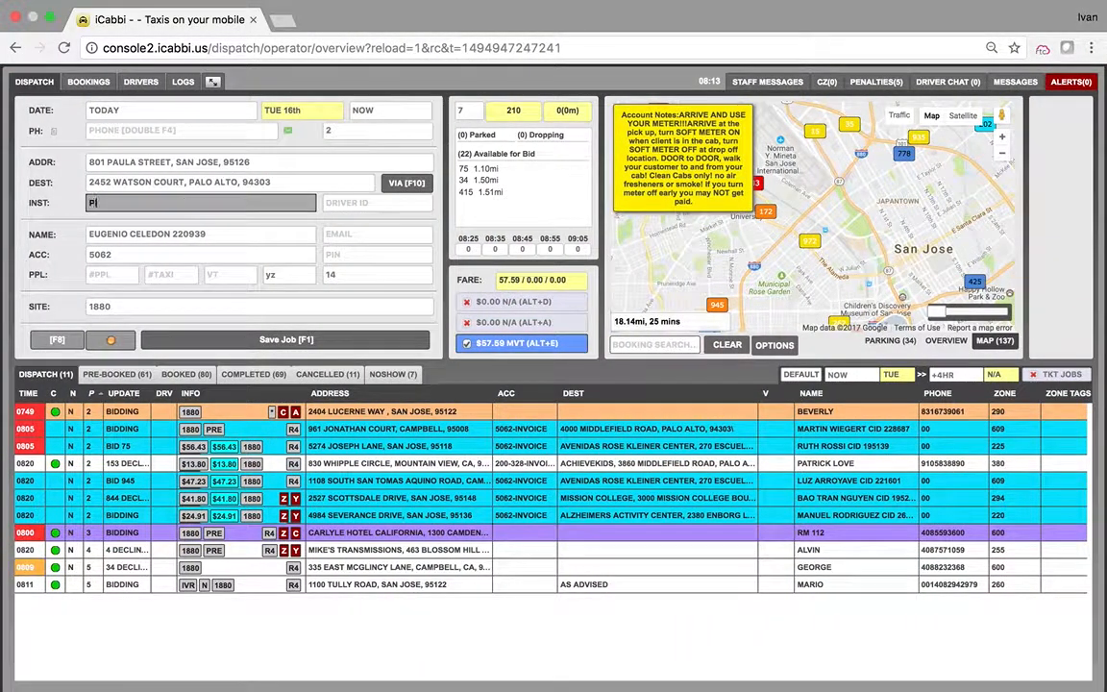
text(ckup st)
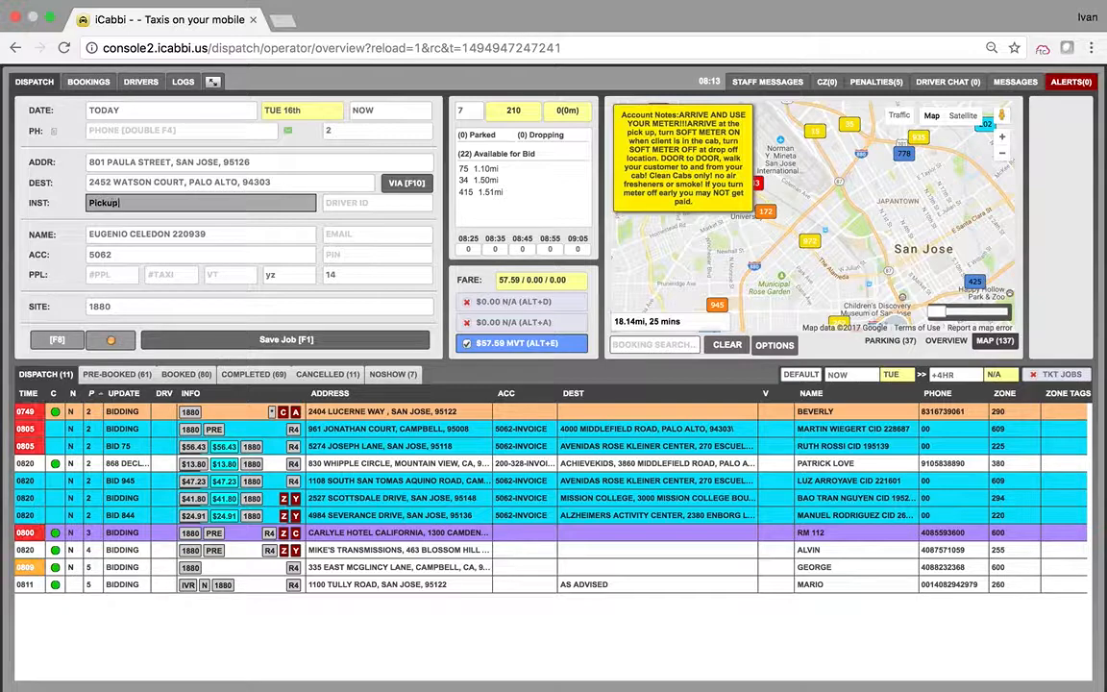
text( Apt 9)
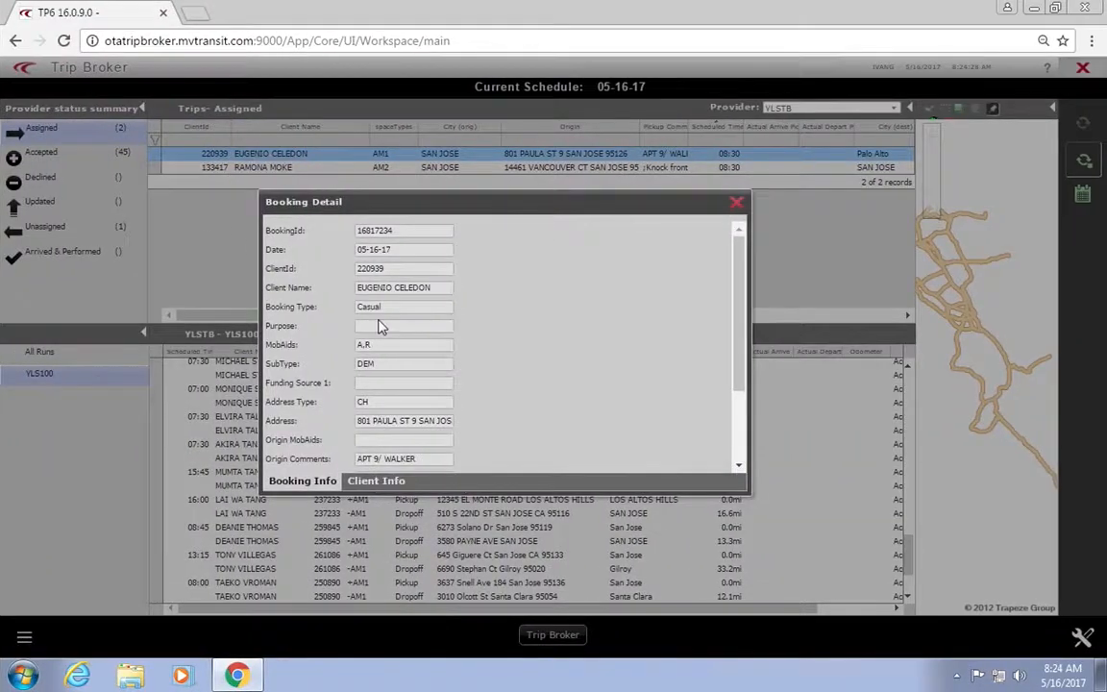
drag(732, 333, 727, 453)
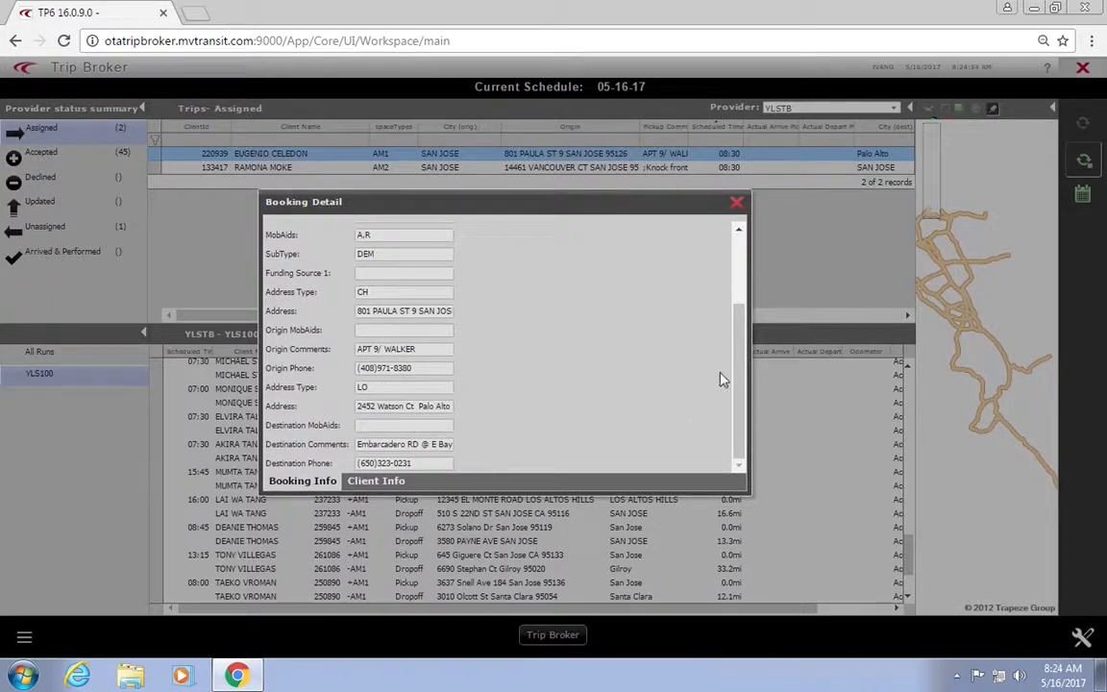
drag(738, 376, 733, 290)
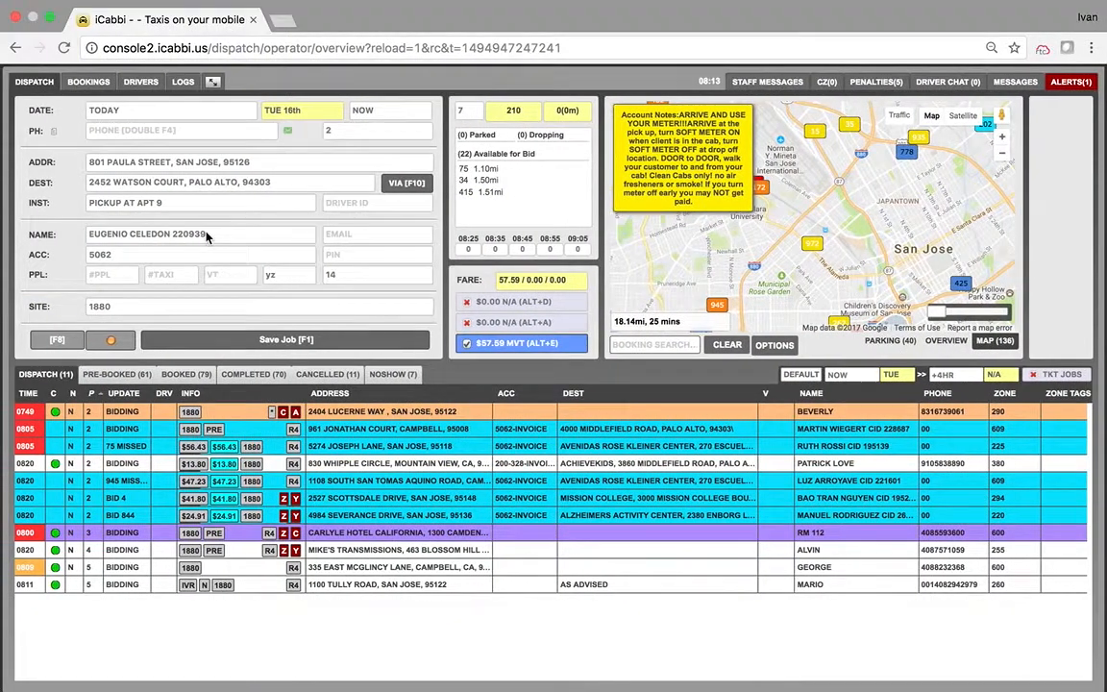
click(168, 203)
text(,)
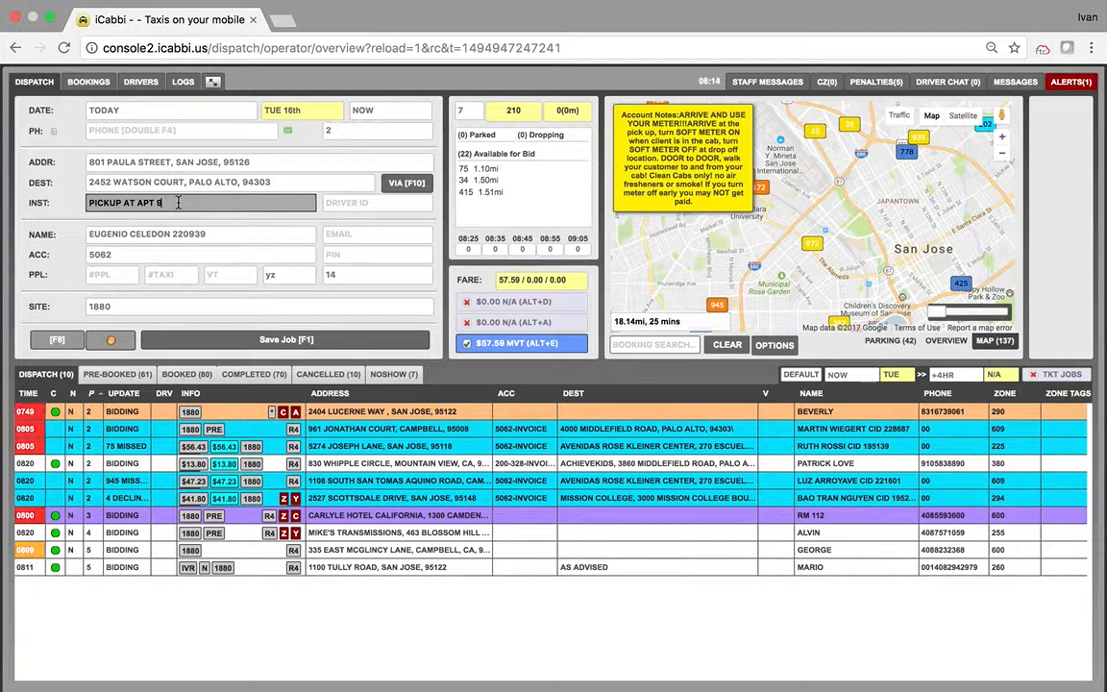
text( door o)
text(o door)
Step: Close Trip Broker's booking details window and select the job's pickup time field
key(ctrl+Right)
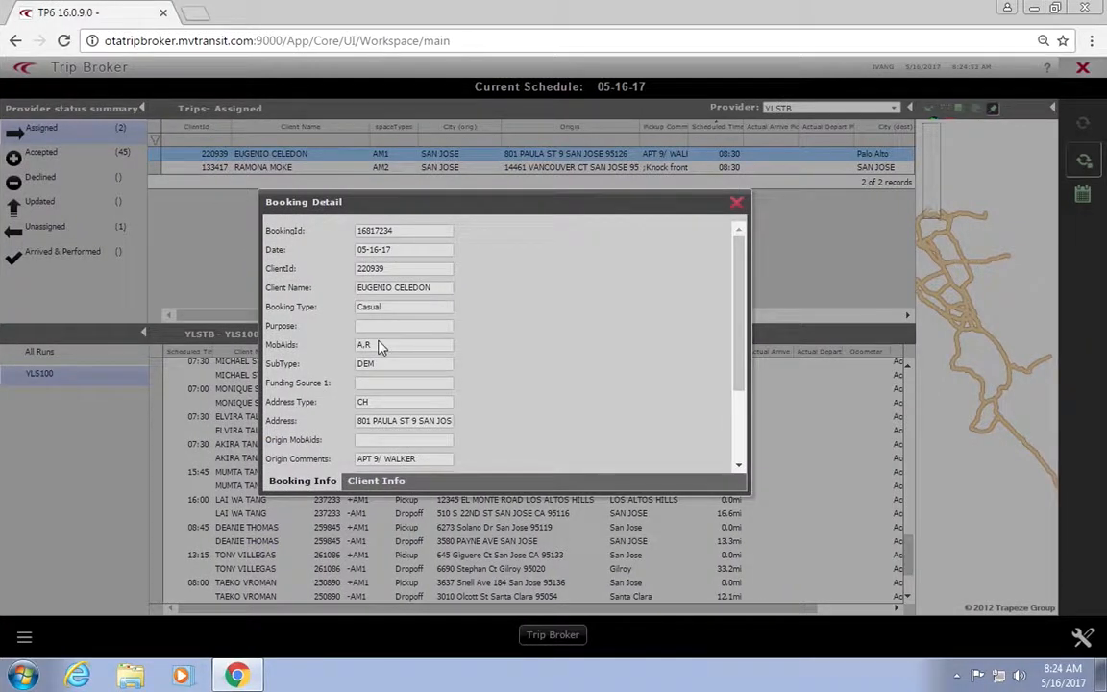
click(736, 202)
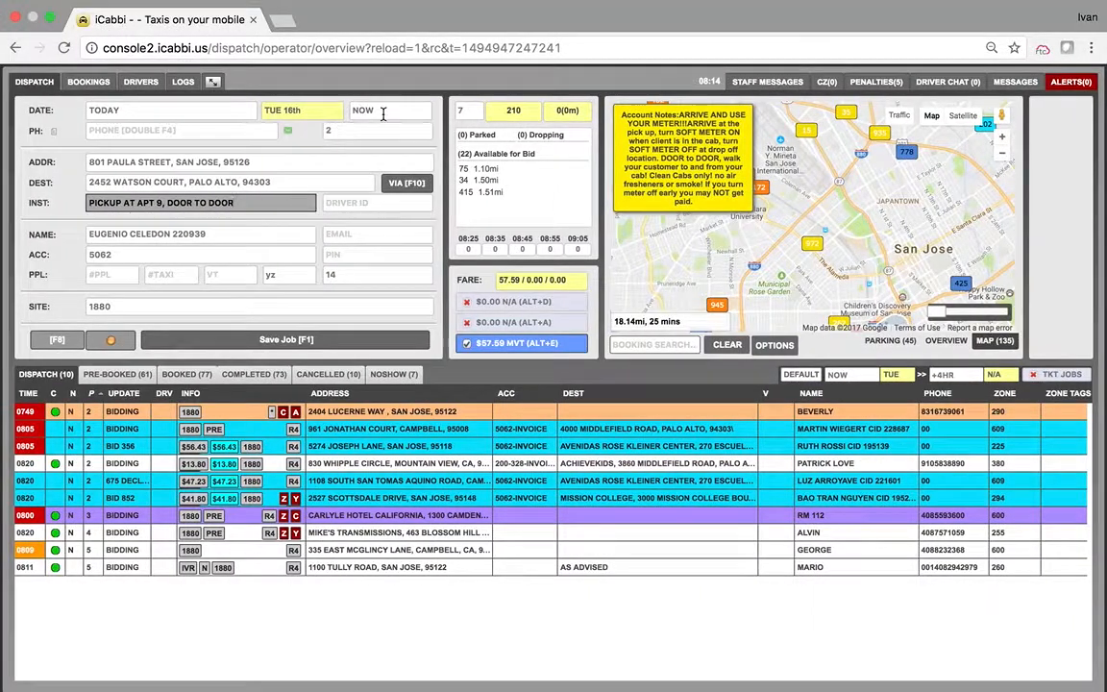
click(382, 113)
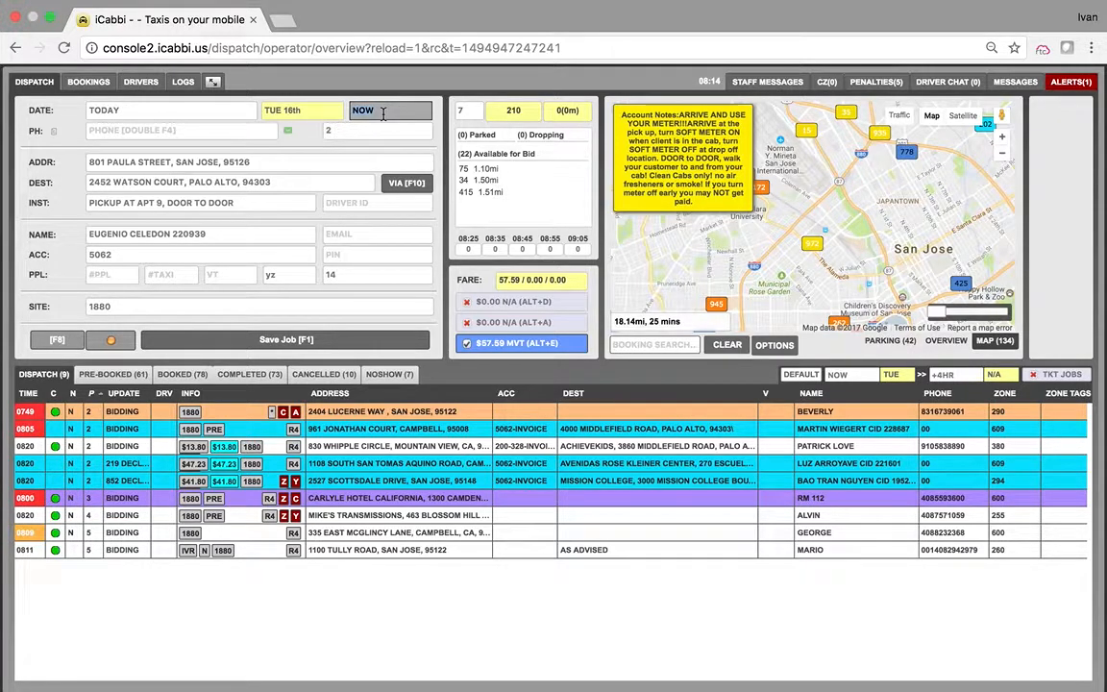
Step: Enter 0835 as the pickup time, then move to the Trip Broker desktop
text(0835)
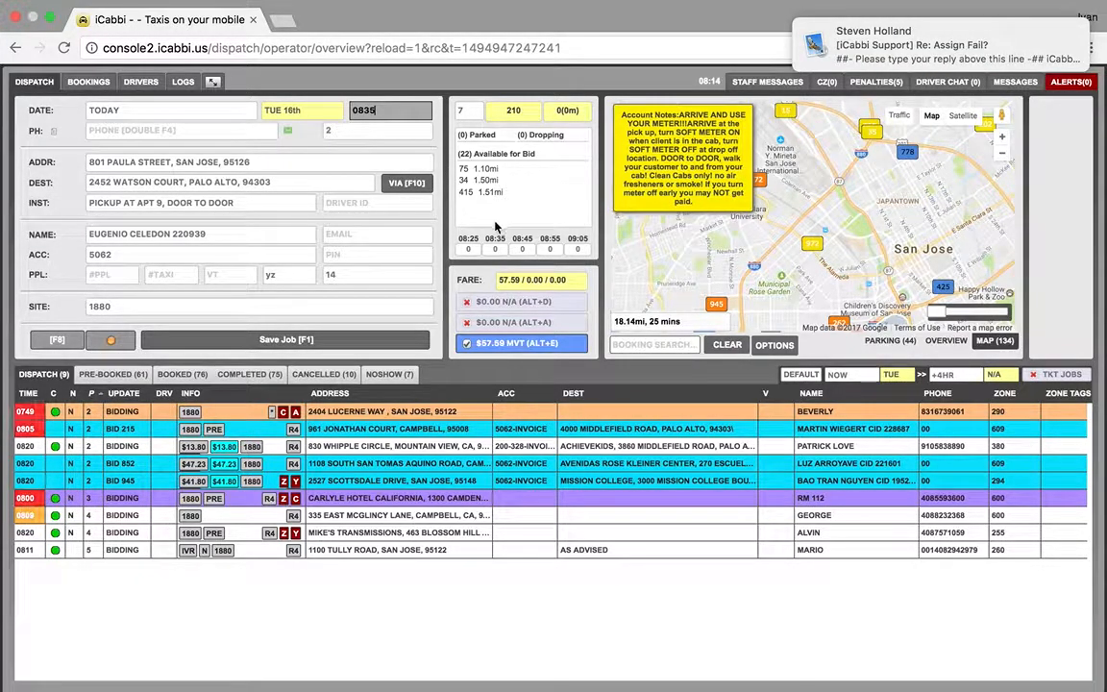
key(ctrl+Right)
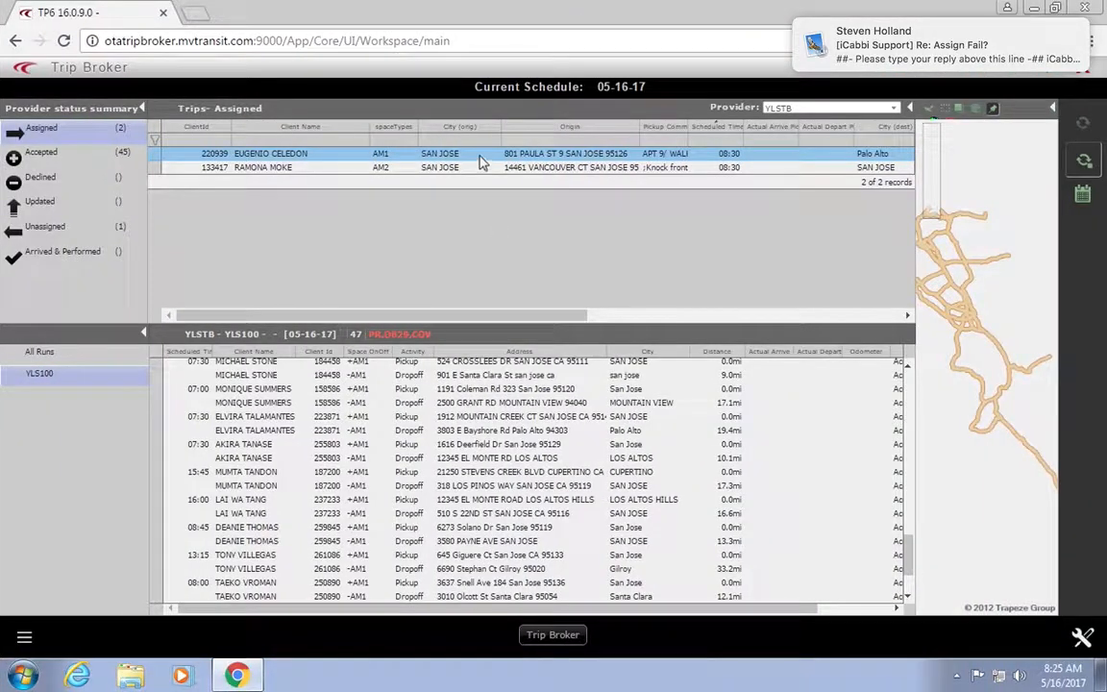
Step: Reopen Booking Detail for the first assigned trip and scroll through its details
right_click(482, 163)
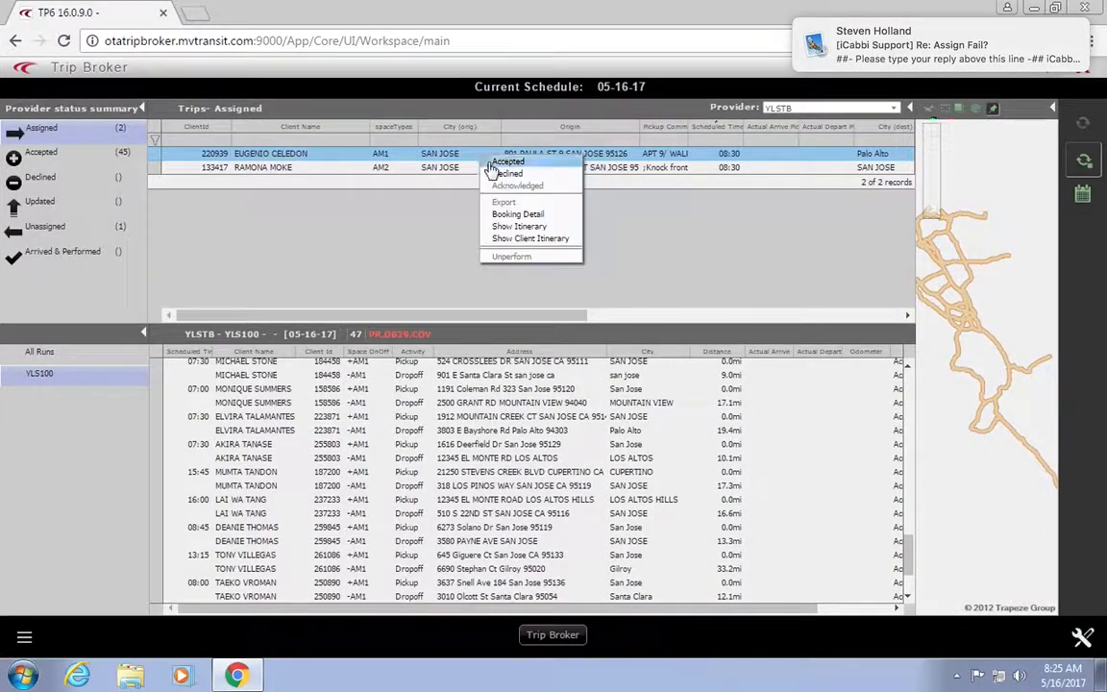
click(532, 217)
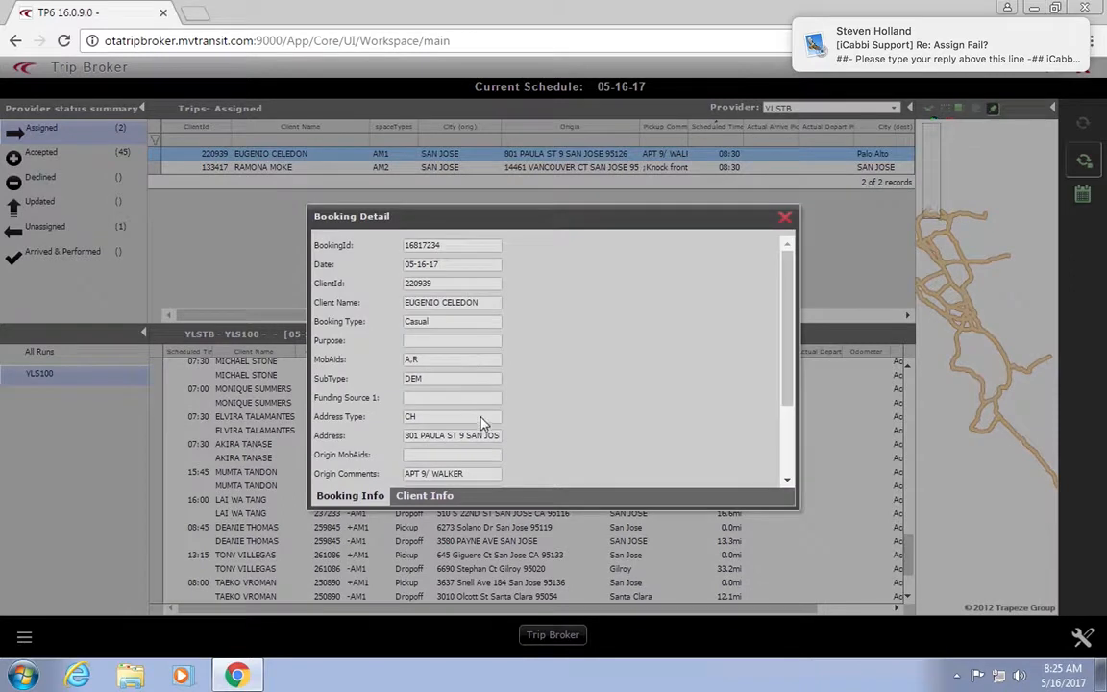
scroll(541, 356, down, 3)
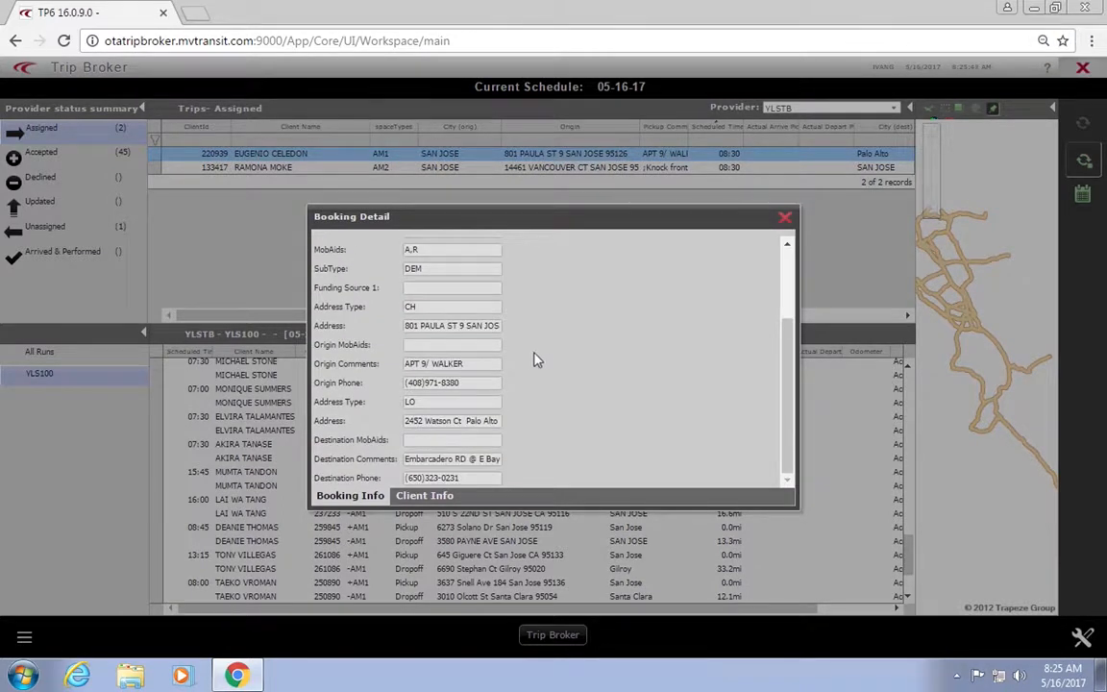
scroll(531, 286, up, 3)
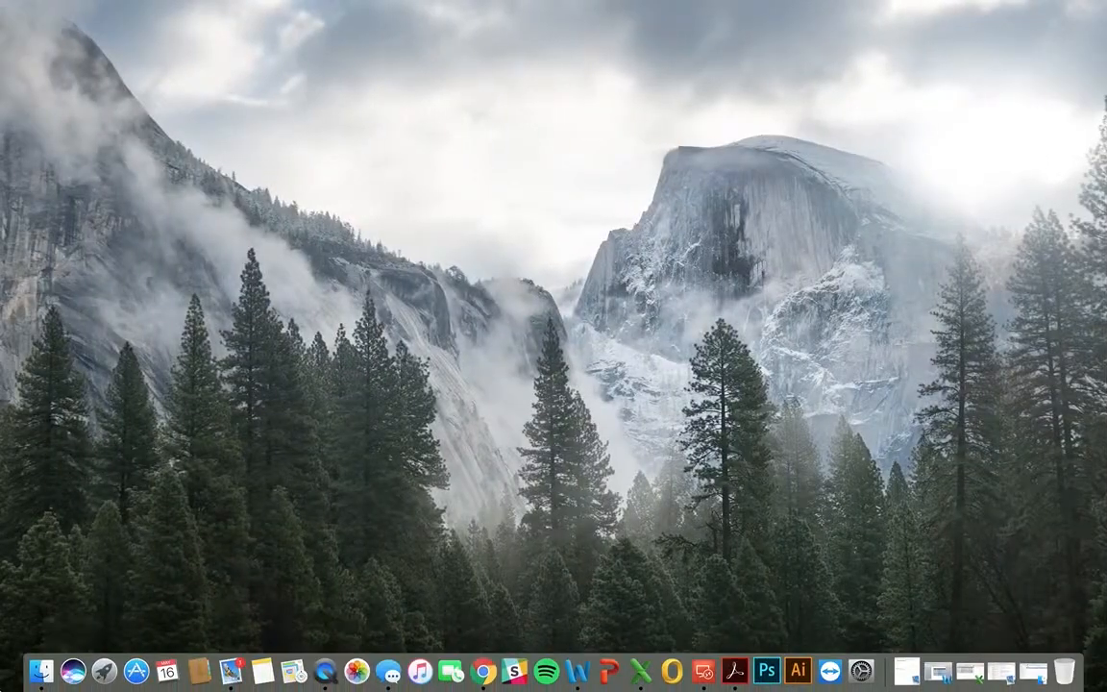
Step: Go back to MV Transportation, enter MV Protocols, and open Trapeze Trip Codes.xlsx
click(40, 670)
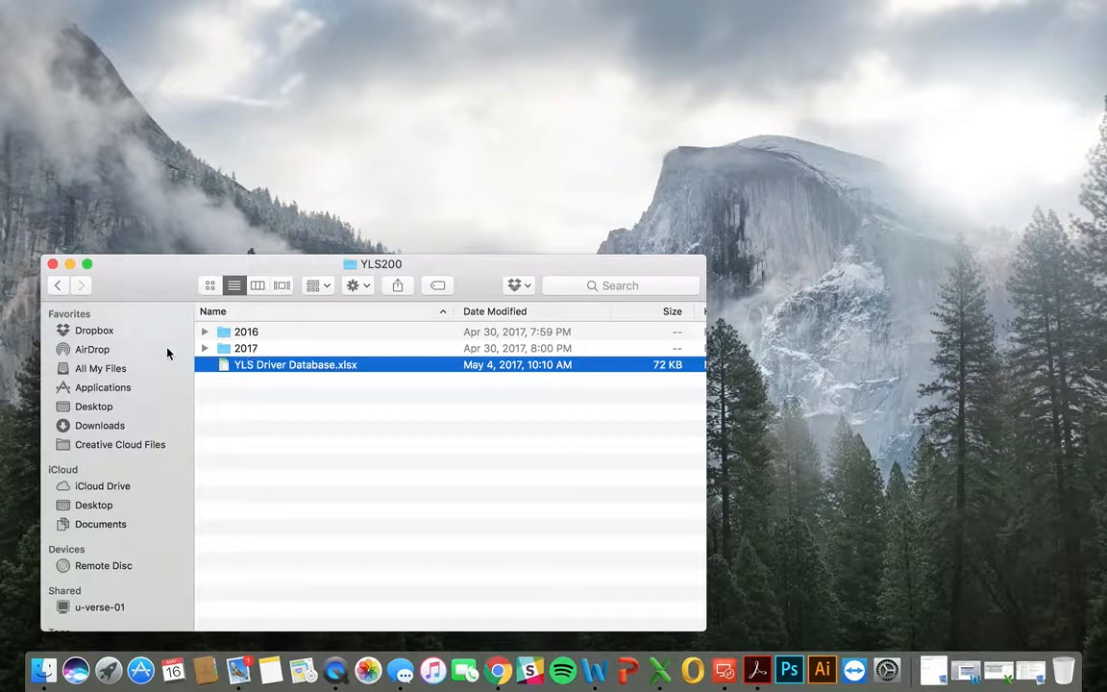
click(58, 288)
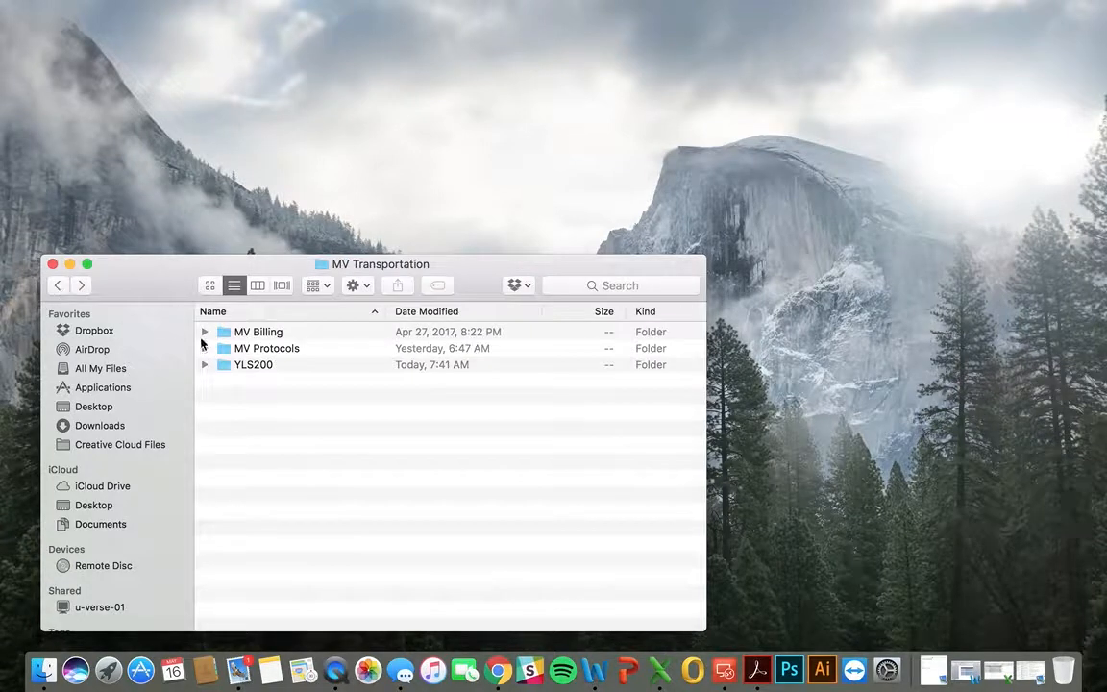
double_click(257, 348)
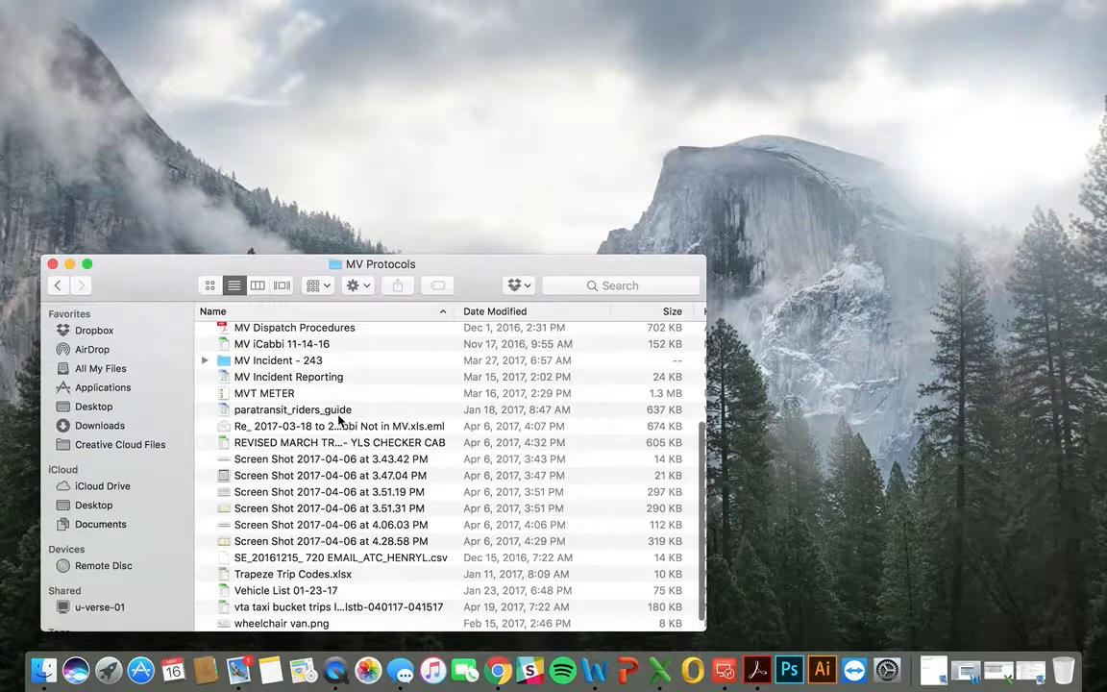
scroll(331, 413, down, 2)
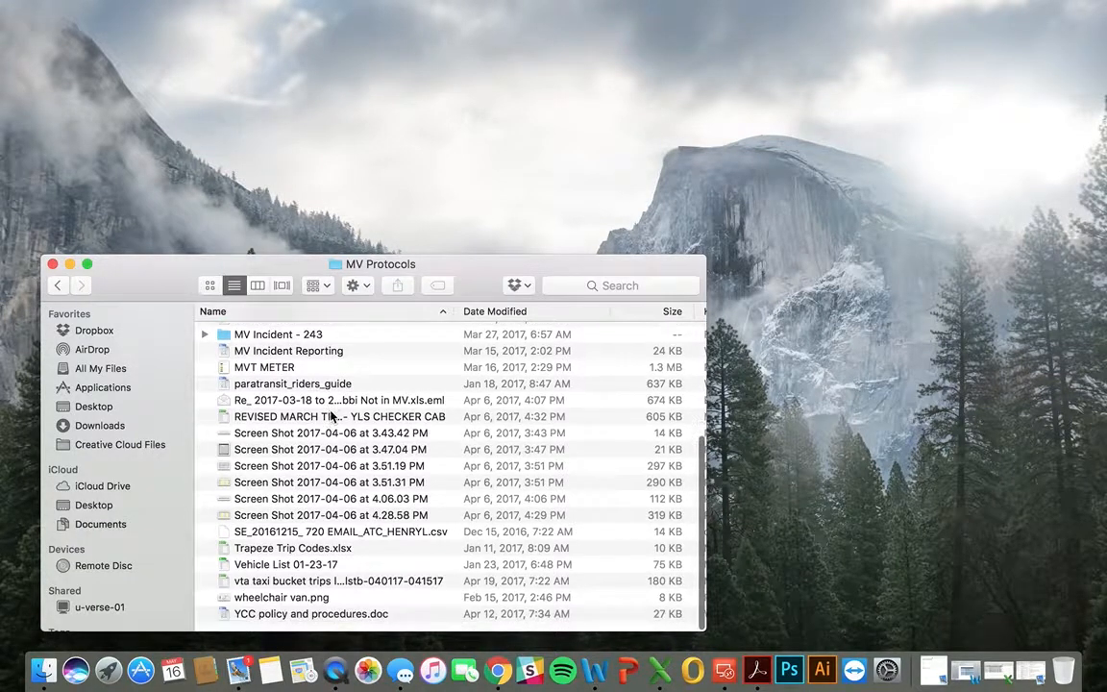
double_click(318, 560)
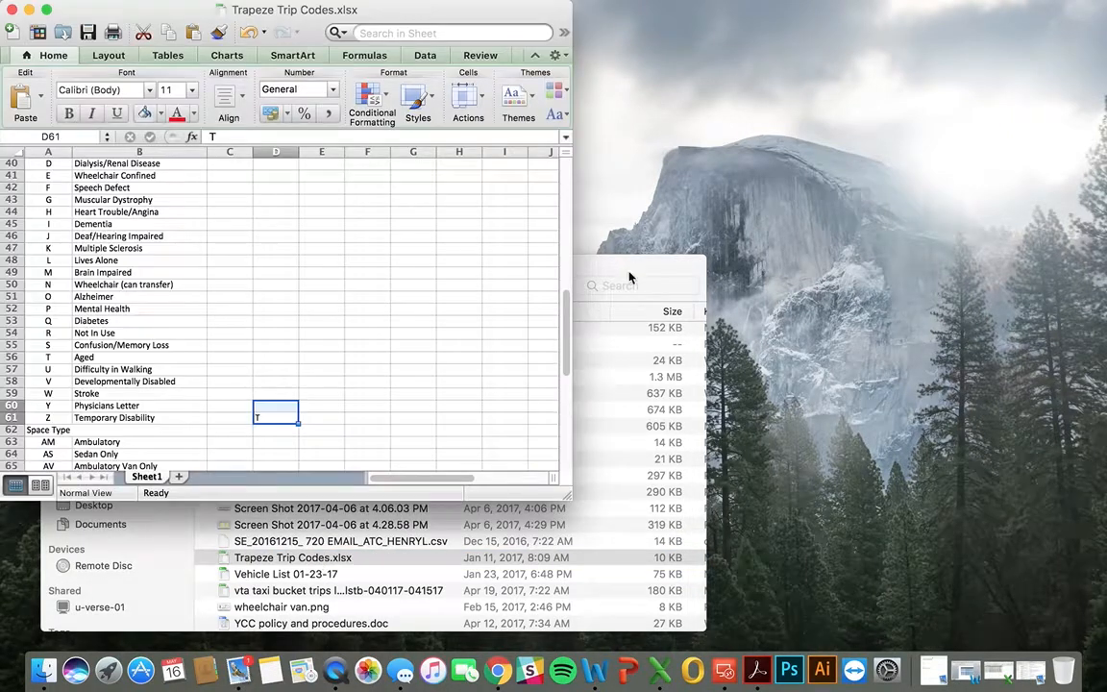
Step: Close the MV Protocols Finder window and enlarge Excel to show more of the codes sheet
click(635, 269)
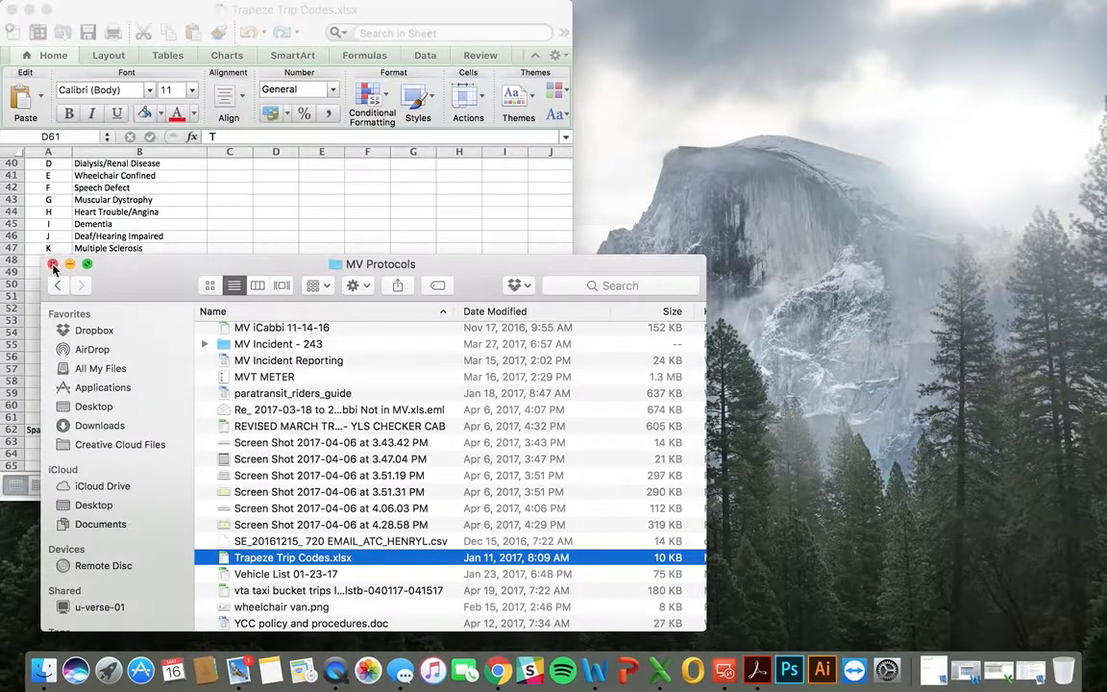
click(53, 264)
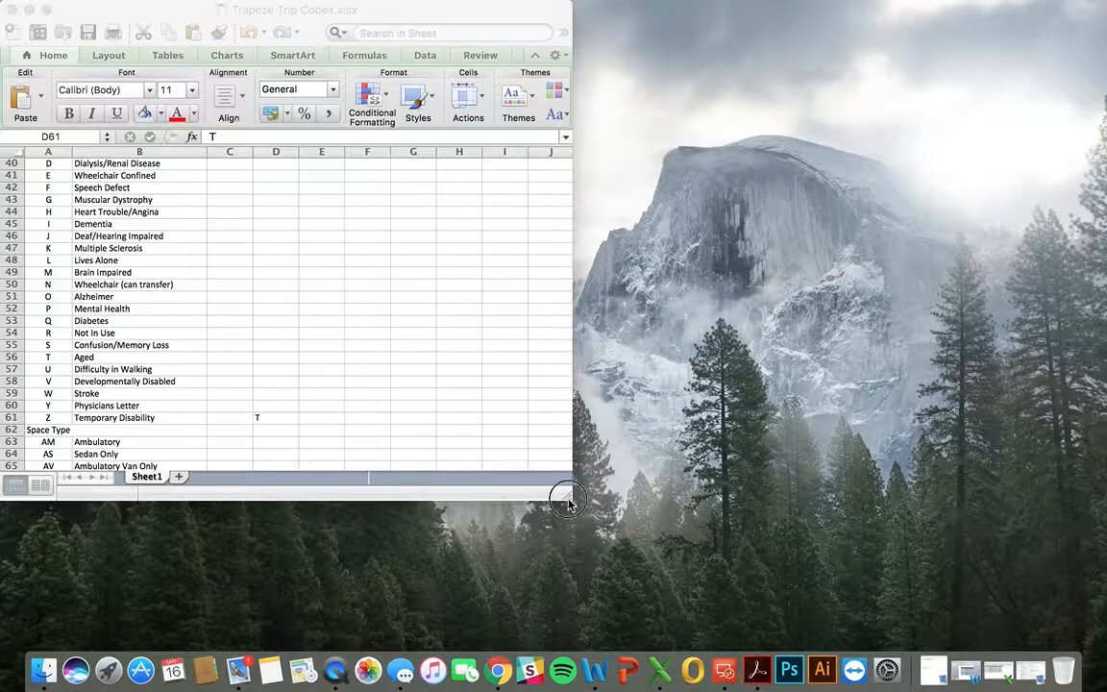
drag(567, 502, 687, 567)
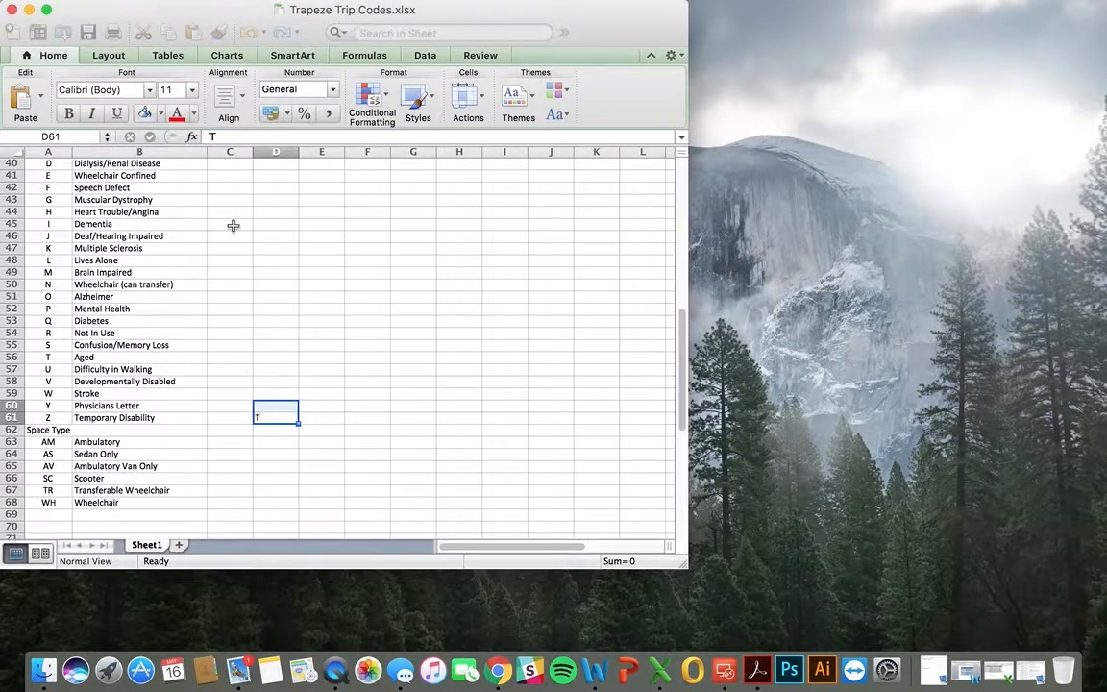
scroll(234, 229, up, 10)
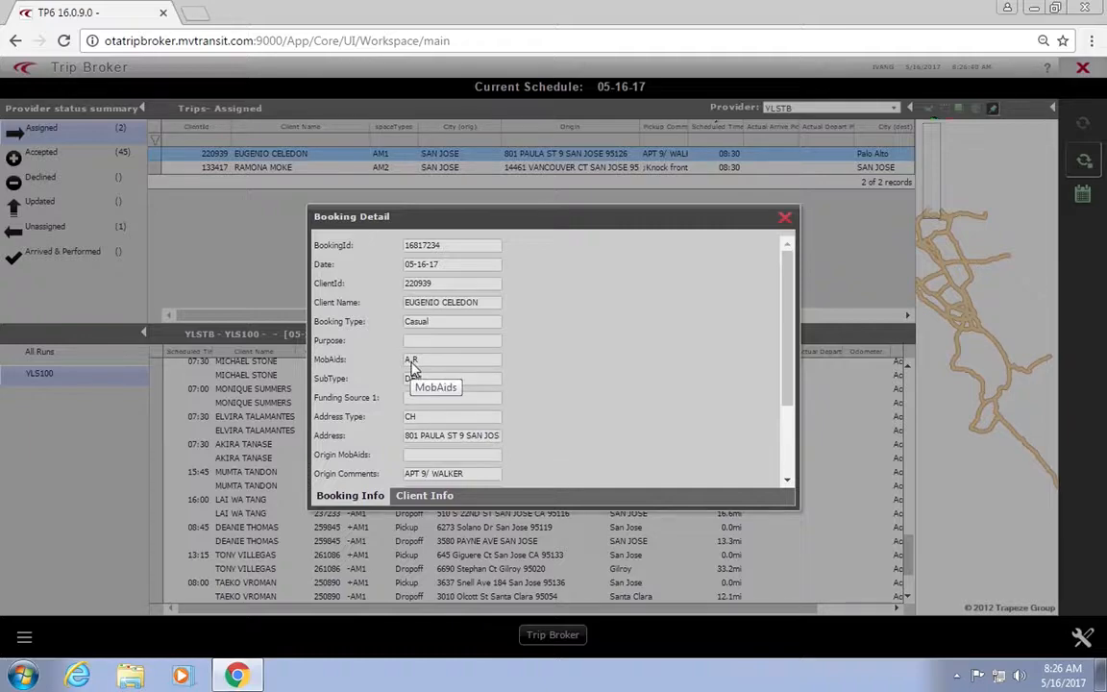
Step: Look up mobility code R, Personal Care Attendant, in the Trapeze Trip Codes sheet
key(ctrl+Left)
key(ctrl+Left)
key(ctrl+Left)
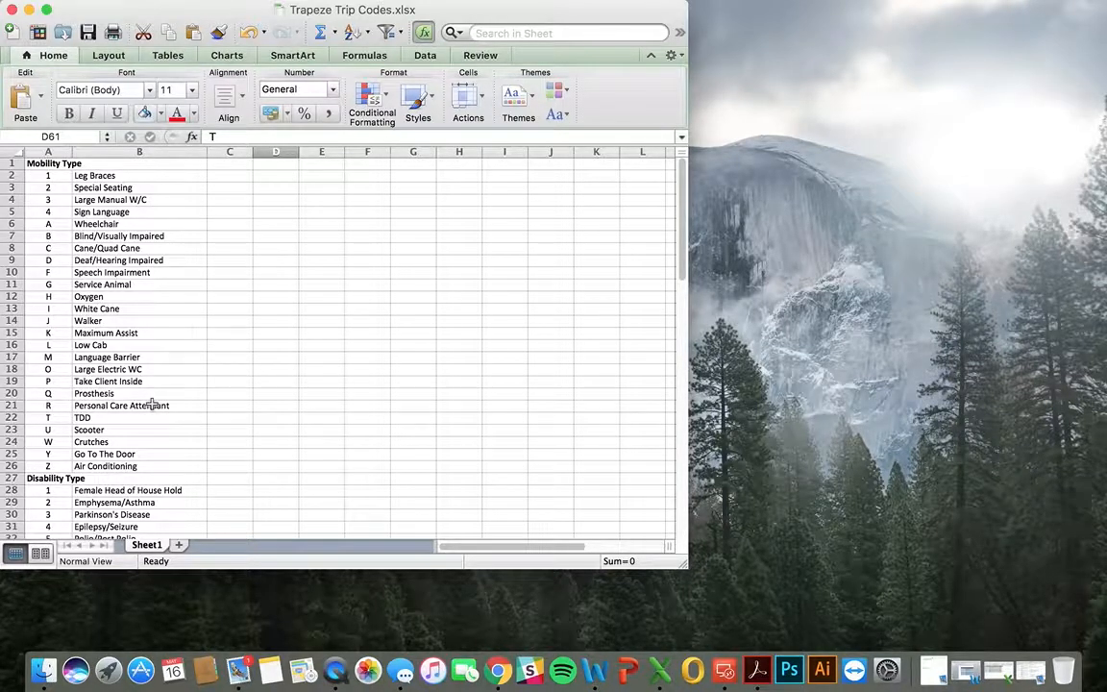
Step: Append ', PCA' to the iCabbi pickup instructions so they read 'Pickup at Apt 9, door to door, PCA'
key(ctrl+Right)
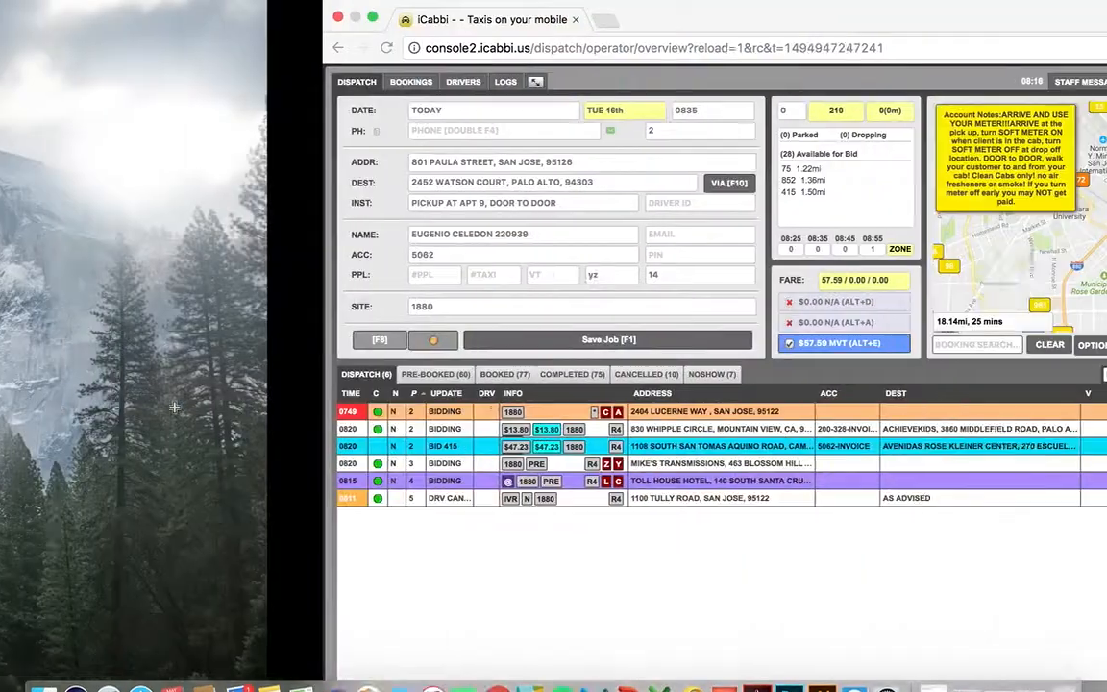
click(239, 203)
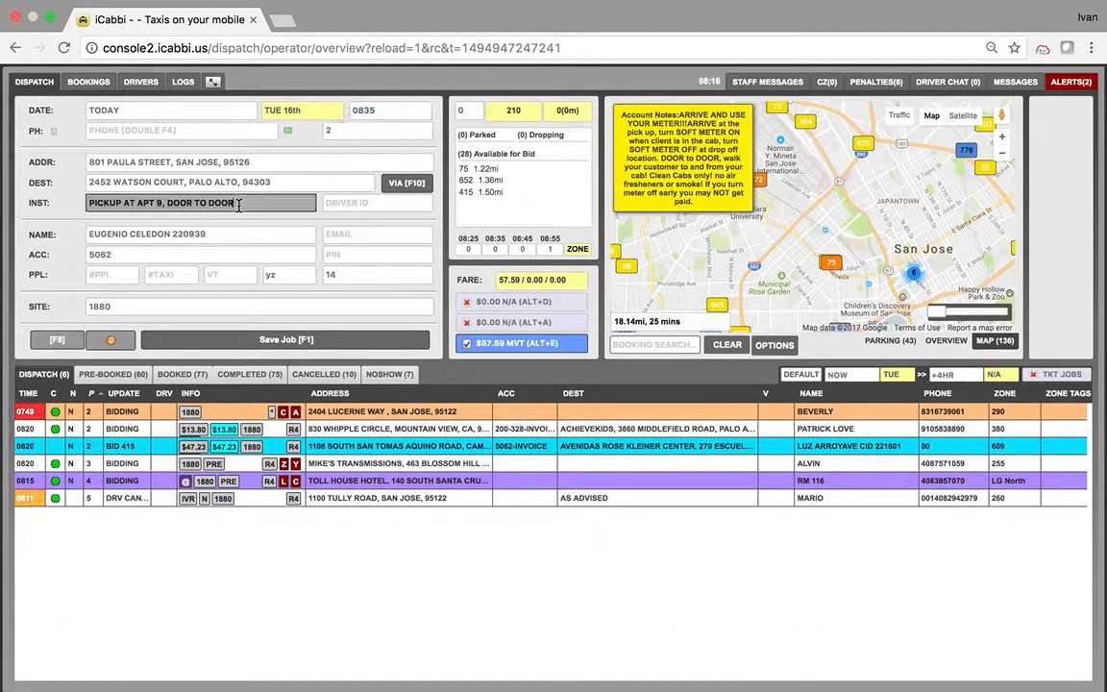
text(, PCA)
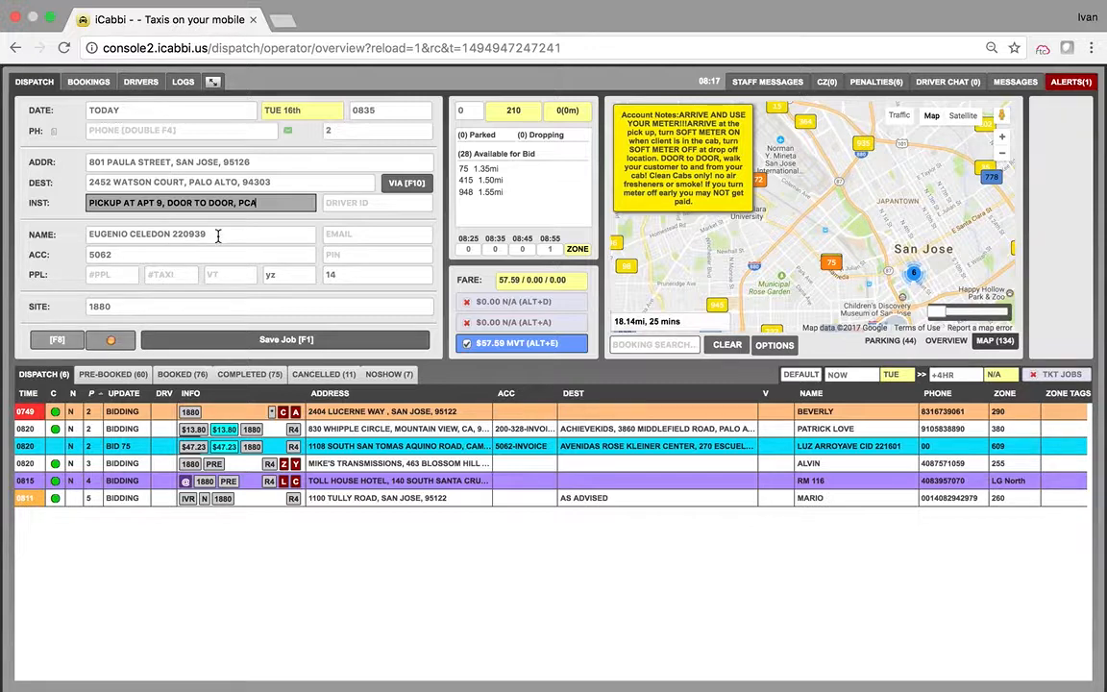
click(202, 254)
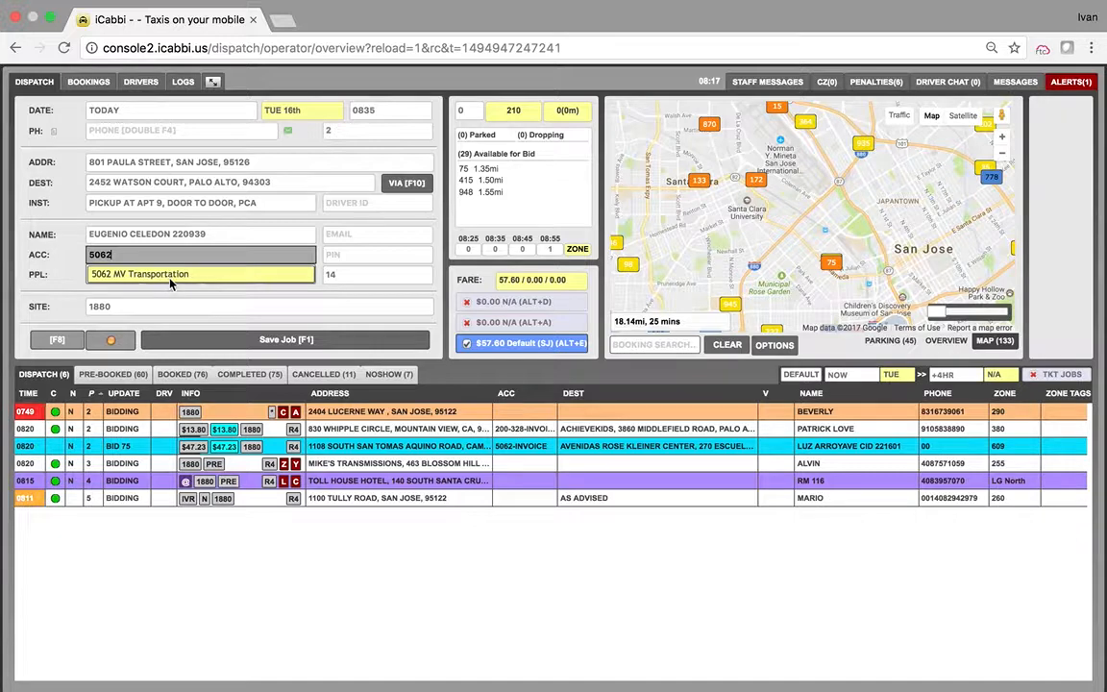
Step: Choose the MV Transportation account, accept its job number, and save the job with no return booking
click(164, 273)
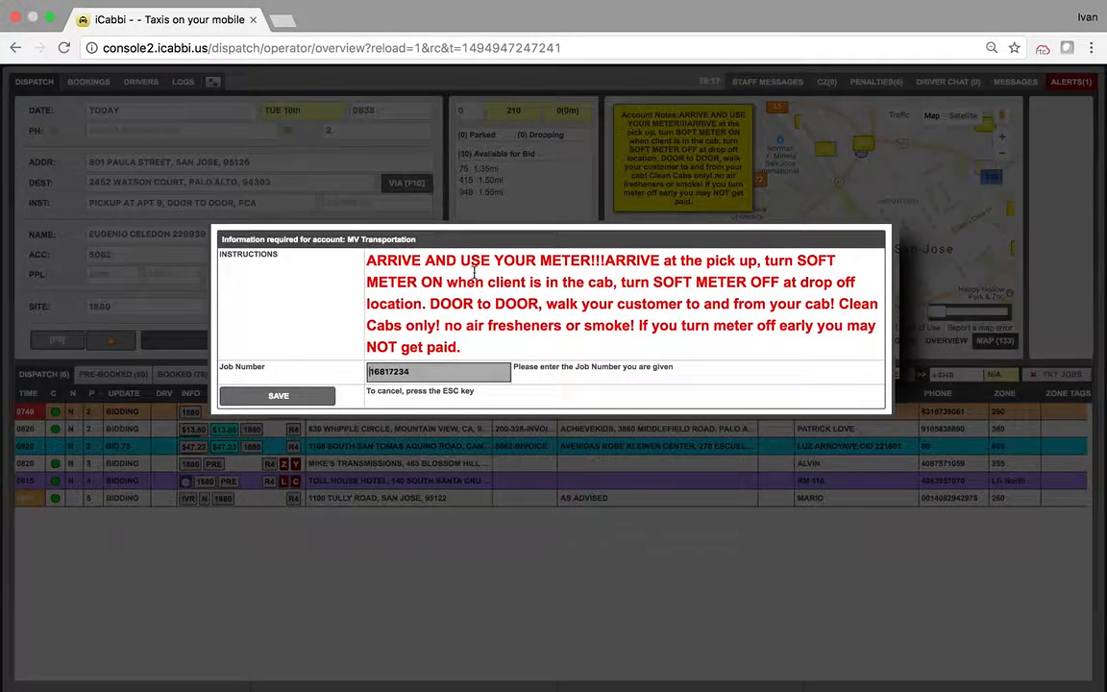
key(Return)
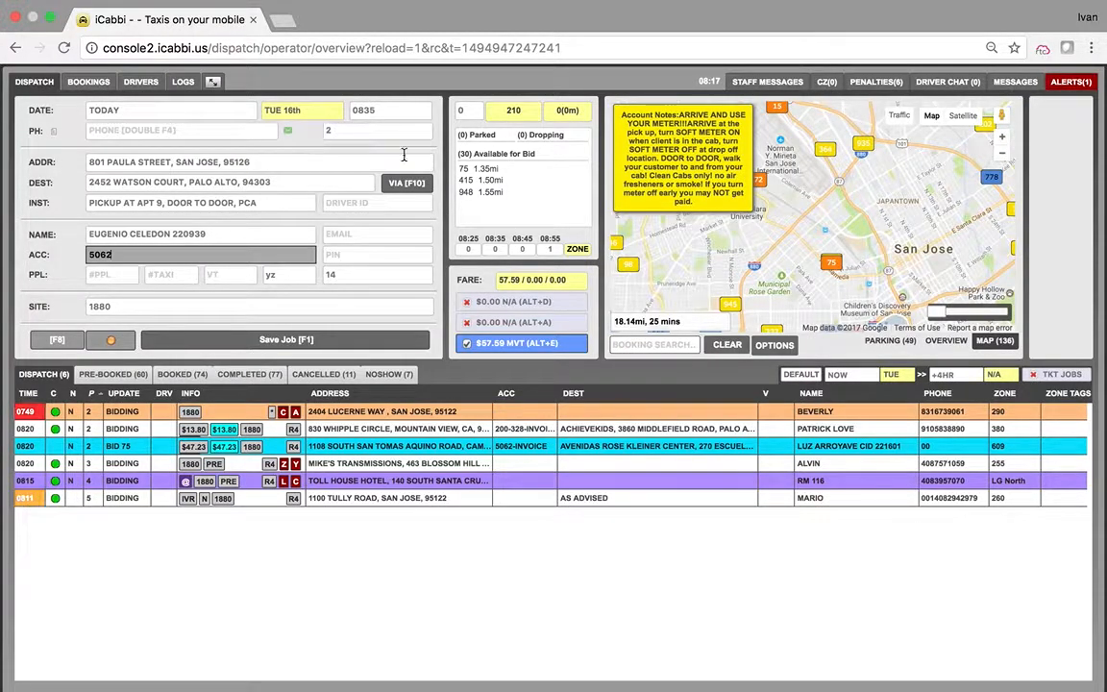
click(304, 340)
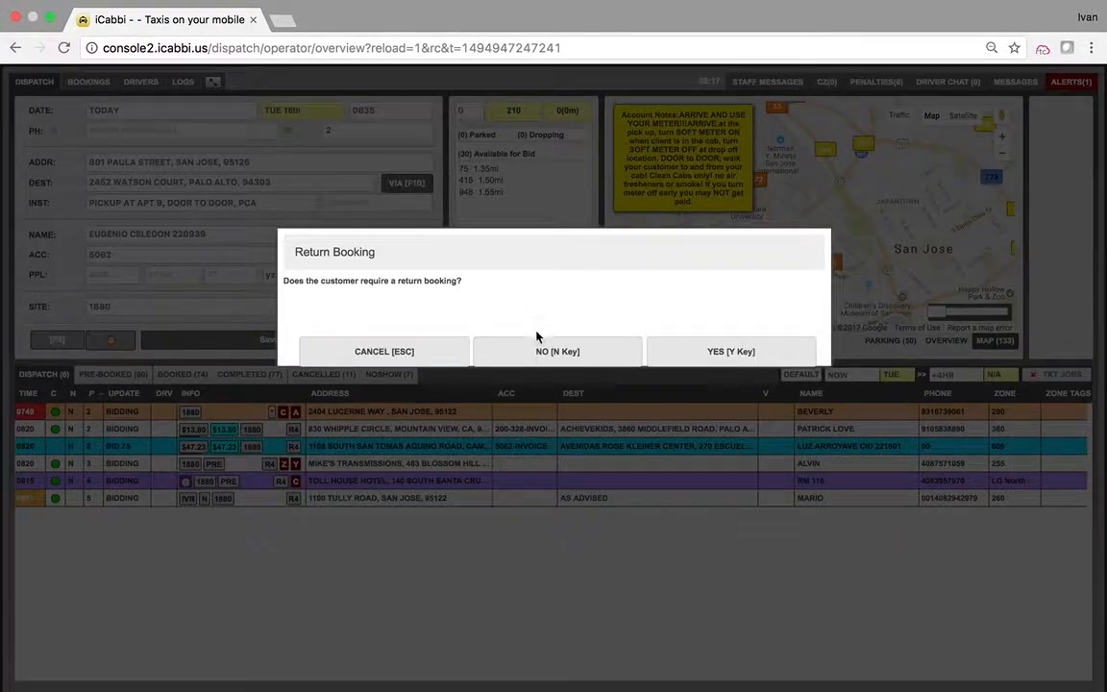
click(541, 354)
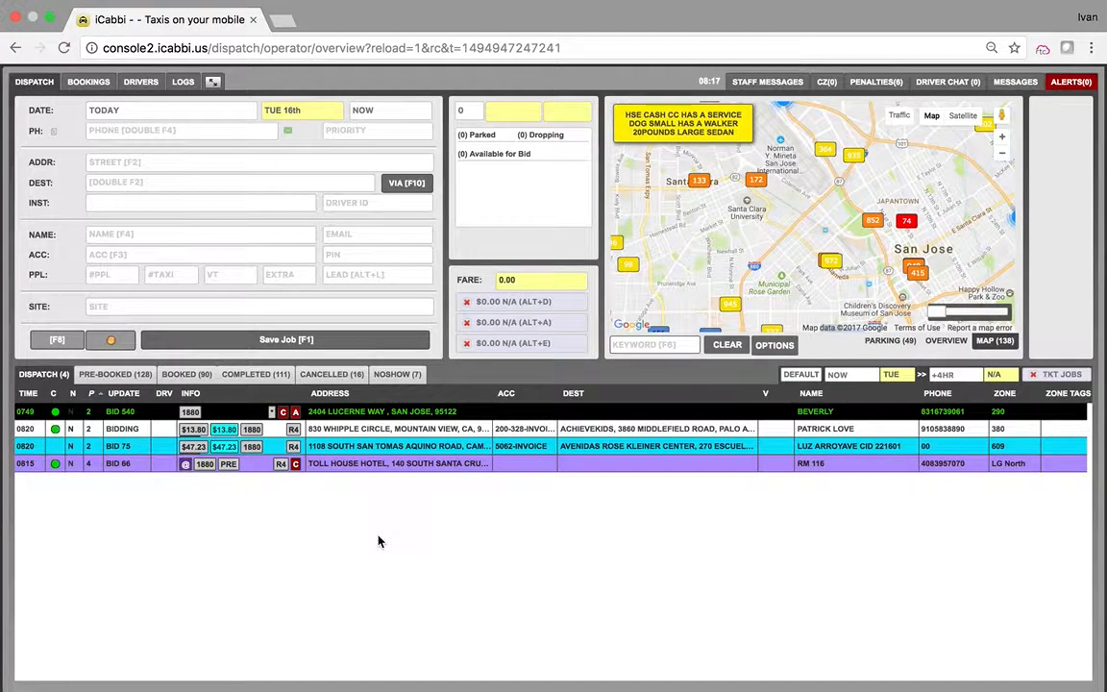
Step: Return to the Excel desktop and bring up the screen recorder's actions menu
key(ctrl+Left)
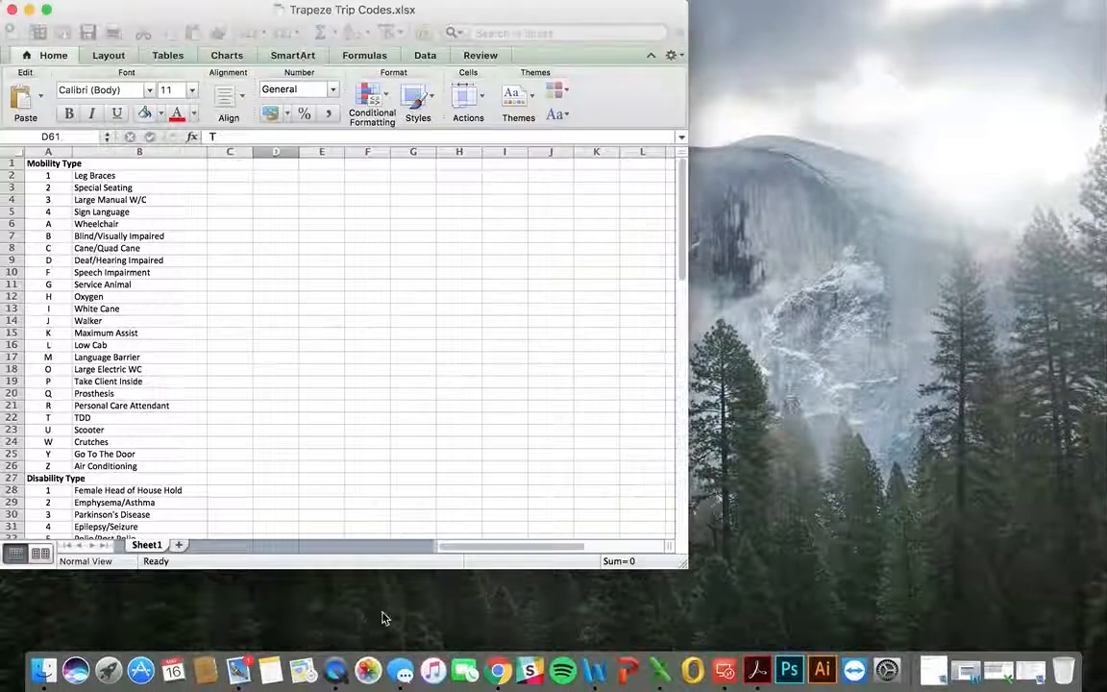
click(335, 665)
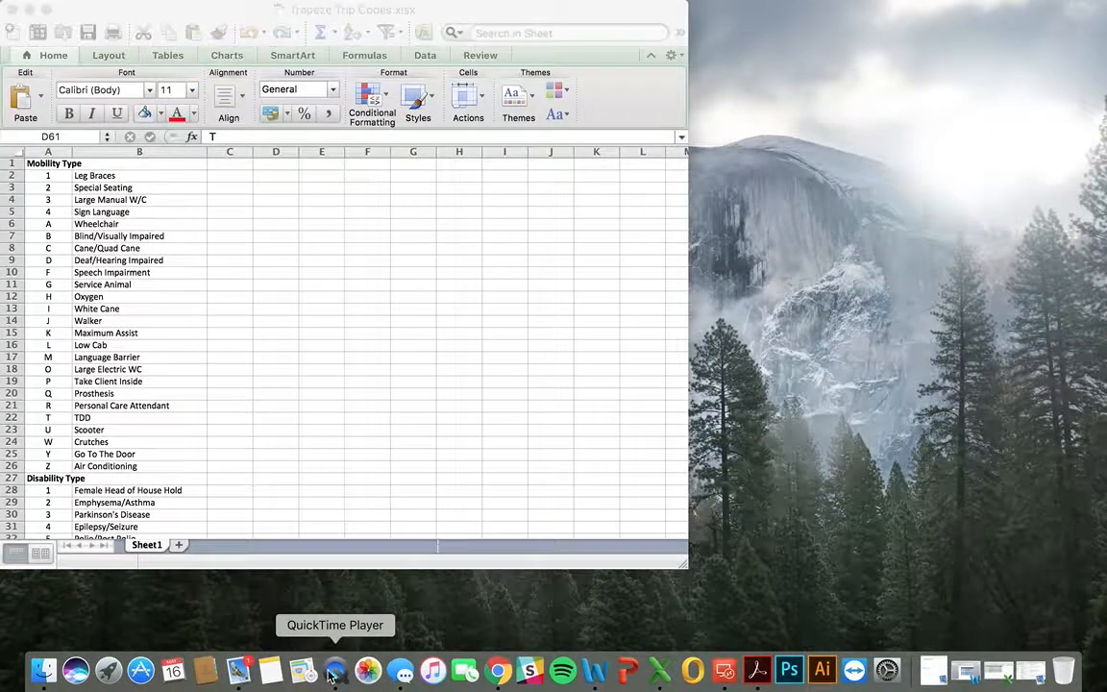
right_click(331, 672)
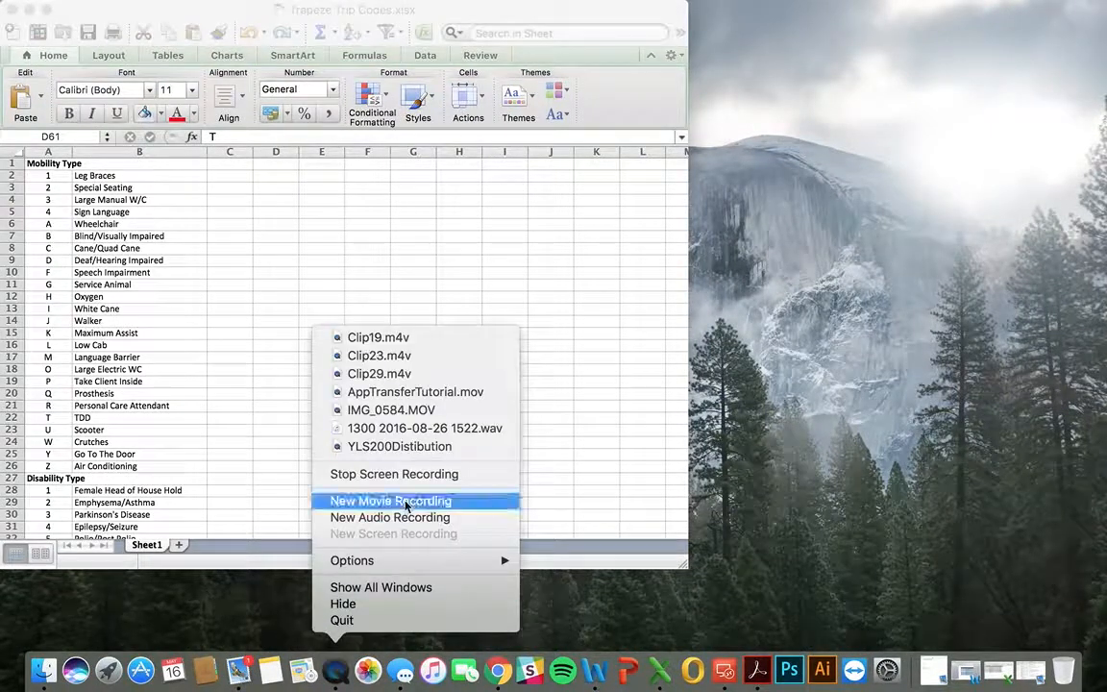